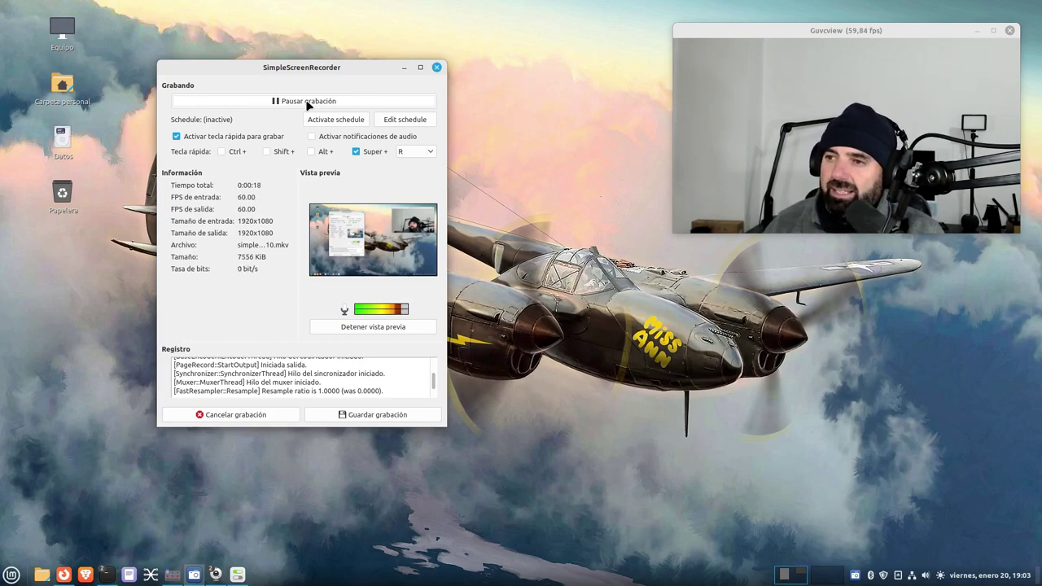
# - Minimize the screen recorder, examine the neofetch system summary in its terminal window, and minimize that terminal
pyautogui.click(403, 69)
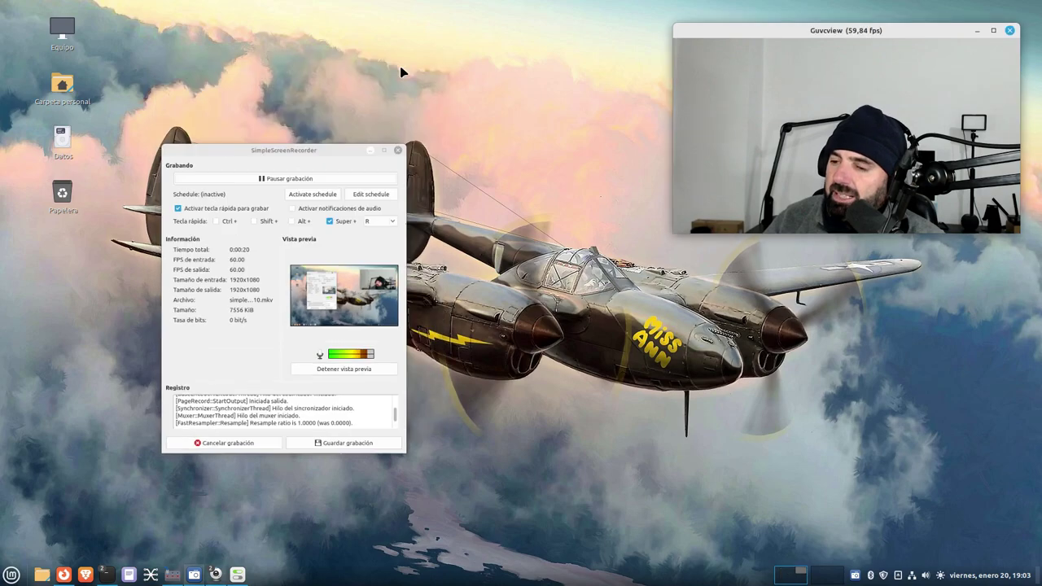
pyautogui.moveTo(115, 579)
pyautogui.click(77, 533)
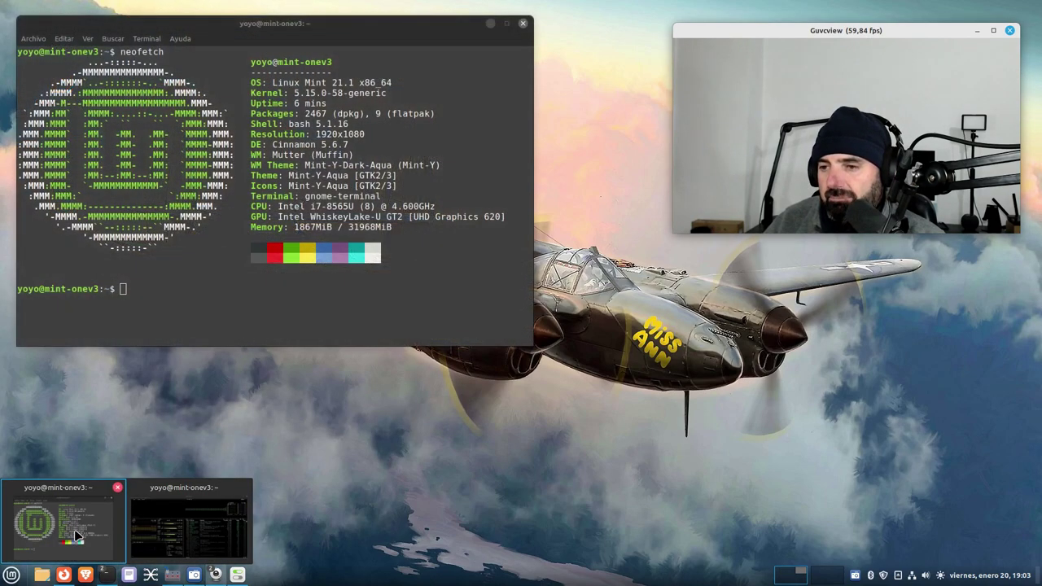
pyautogui.moveTo(260, 27); pyautogui.dragTo(276, 51)
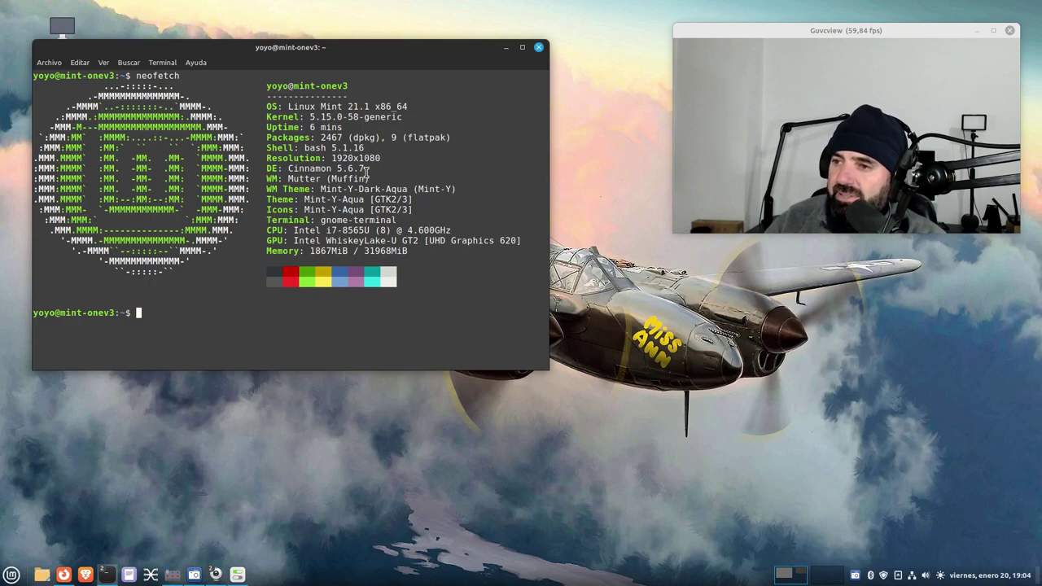
pyautogui.moveTo(455, 52); pyautogui.dragTo(461, 204)
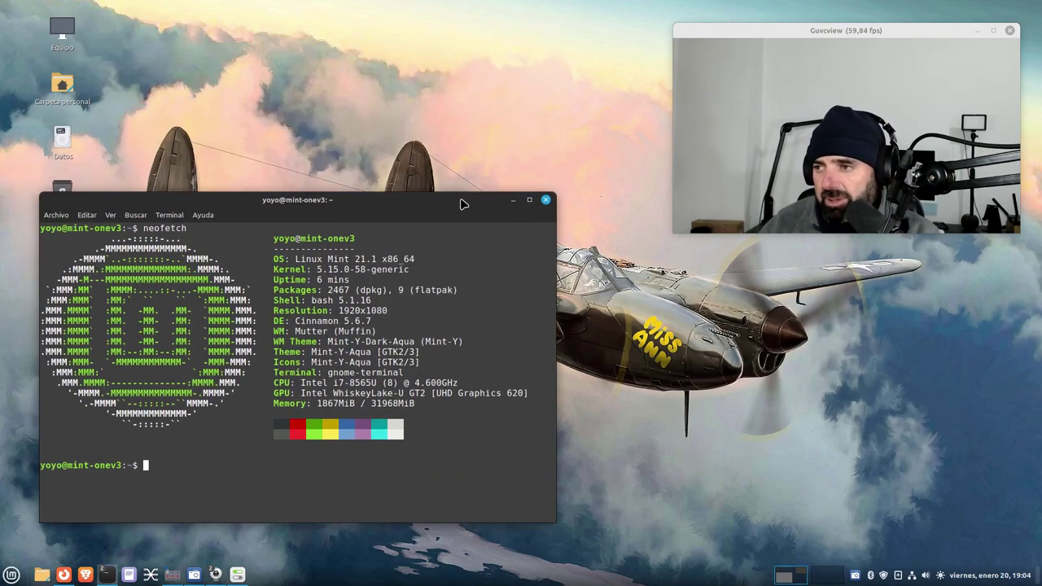
pyautogui.moveTo(352, 201); pyautogui.dragTo(363, 163)
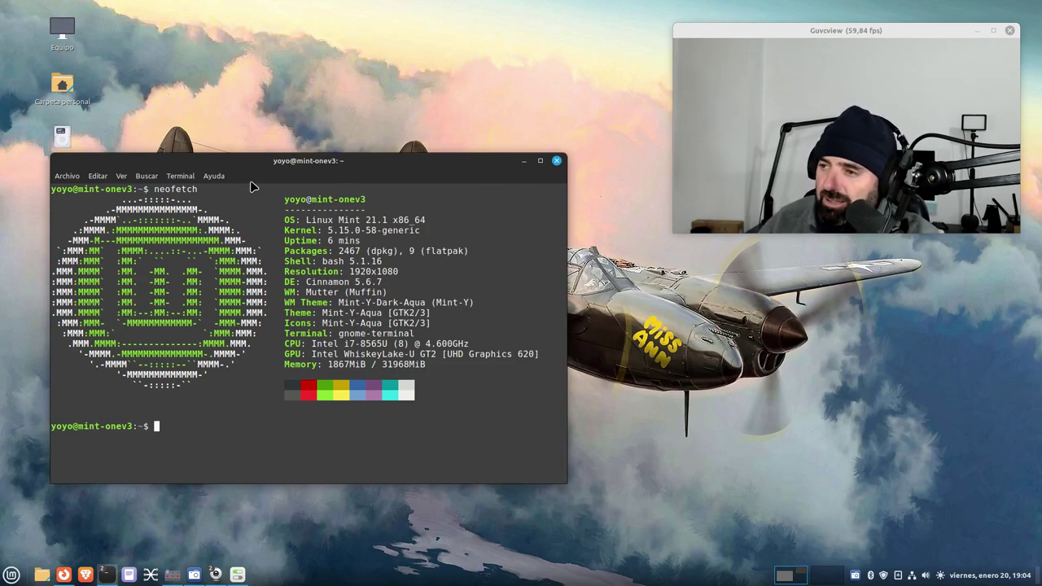
pyautogui.click(524, 160)
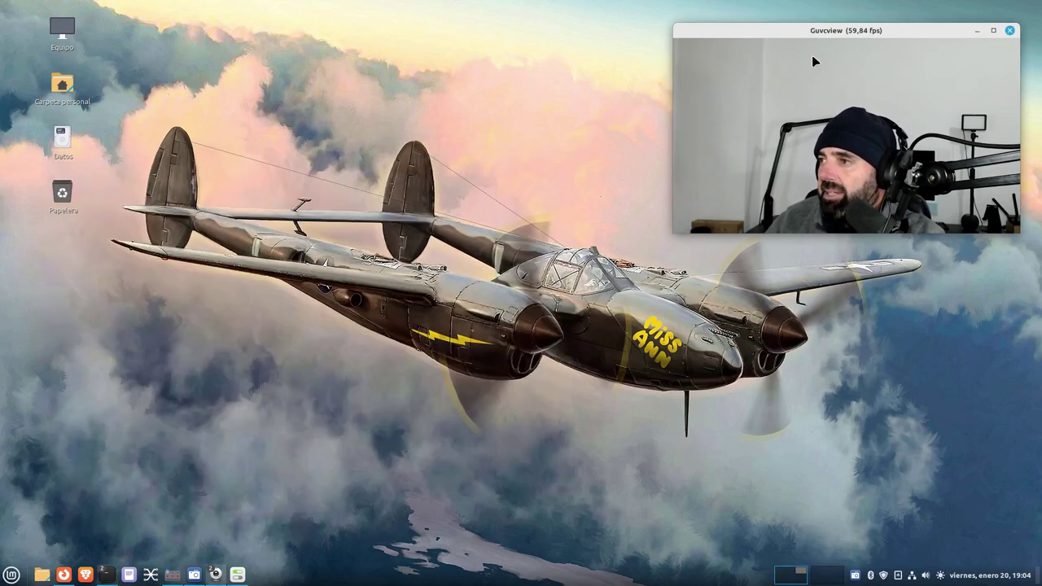
# - Examine the operating system and hardware details in System Information, return to the settings overview, and minimize the window
pyautogui.moveTo(841, 38); pyautogui.dragTo(845, 30)
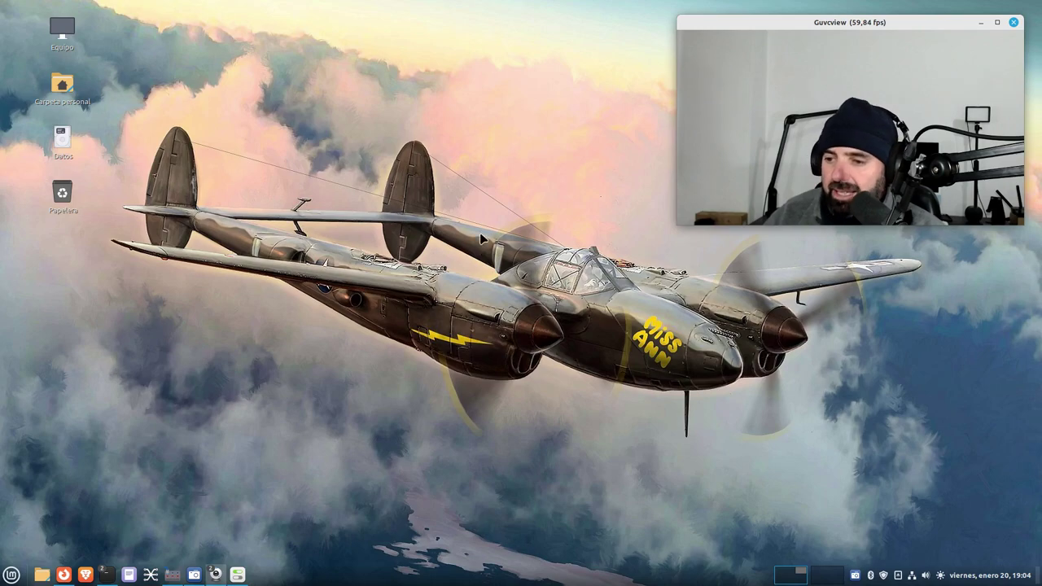
pyautogui.click(252, 537)
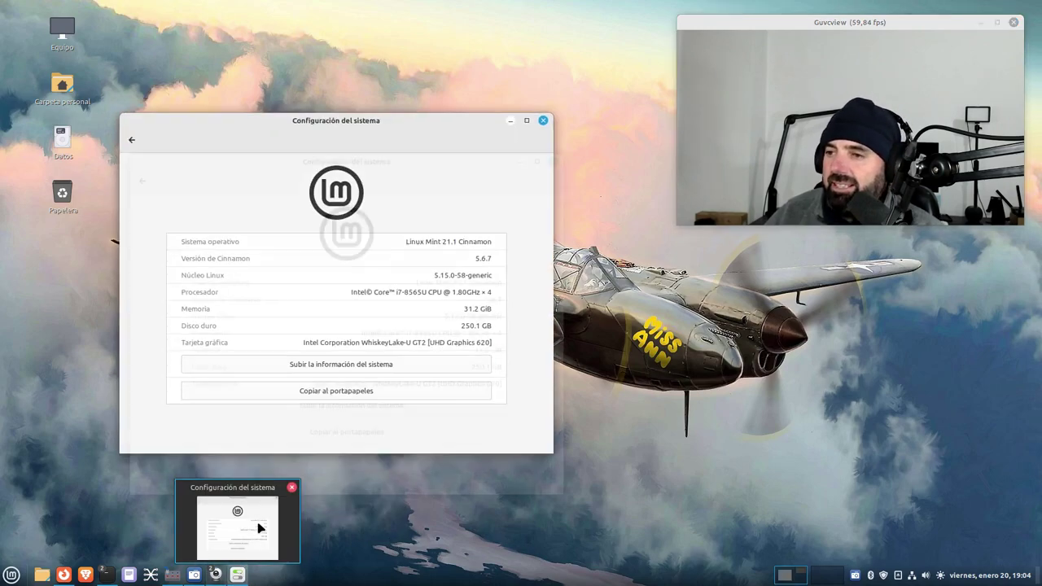
pyautogui.moveTo(382, 123); pyautogui.dragTo(444, 143)
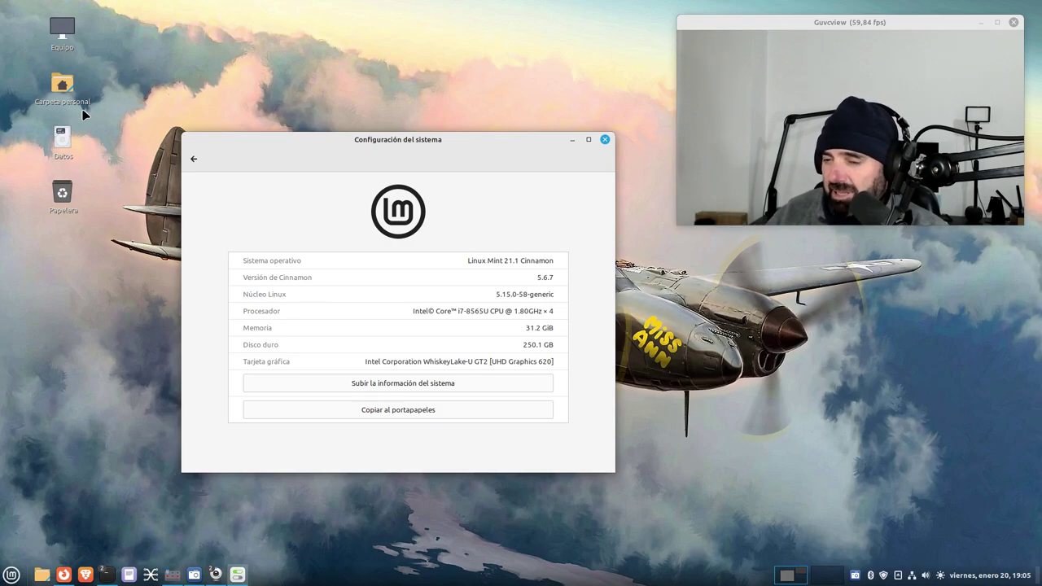
pyautogui.moveTo(357, 150); pyautogui.dragTo(363, 143)
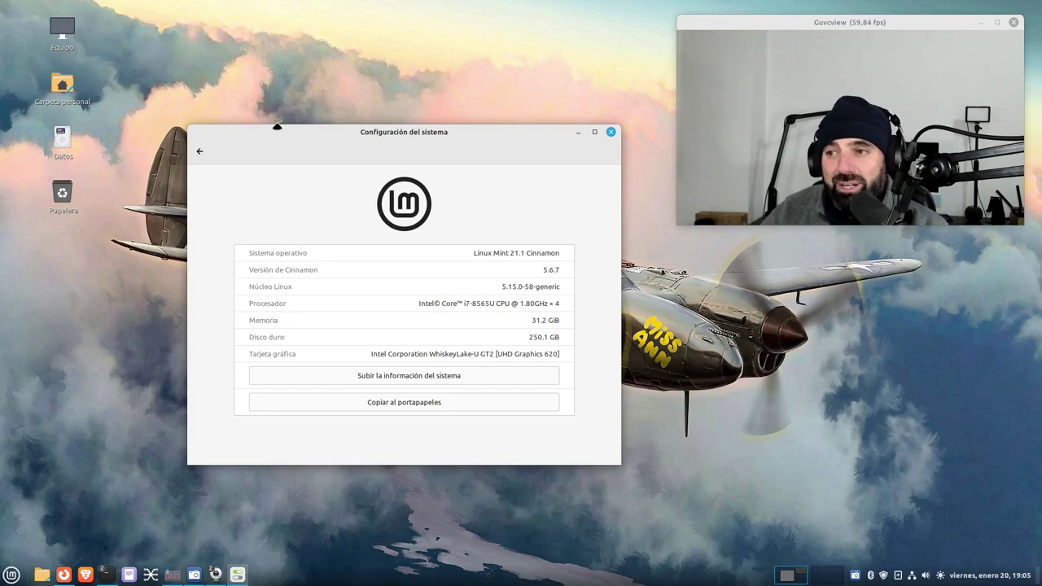
pyautogui.moveTo(301, 131); pyautogui.dragTo(303, 112)
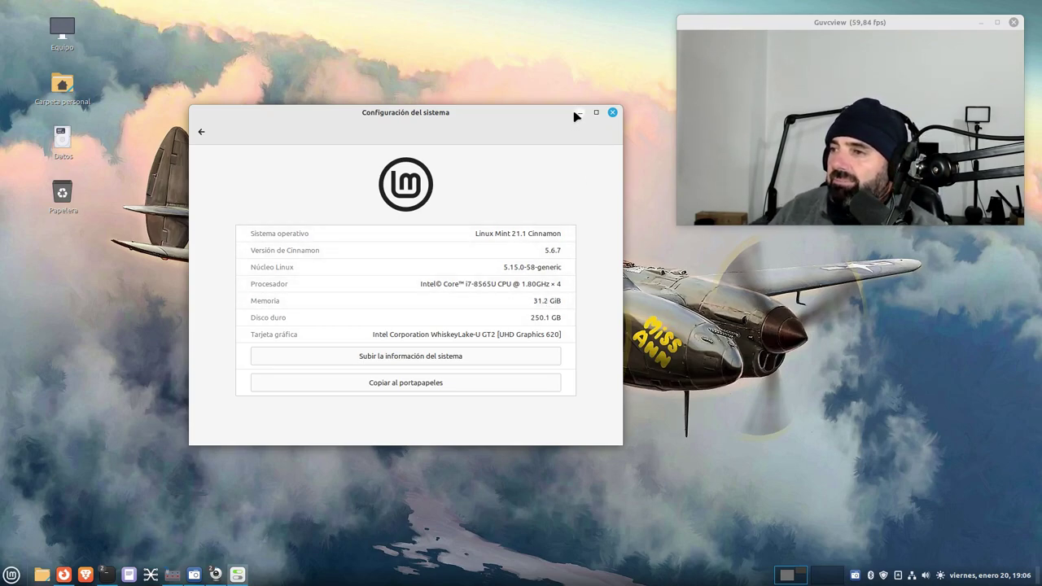
pyautogui.click(202, 131)
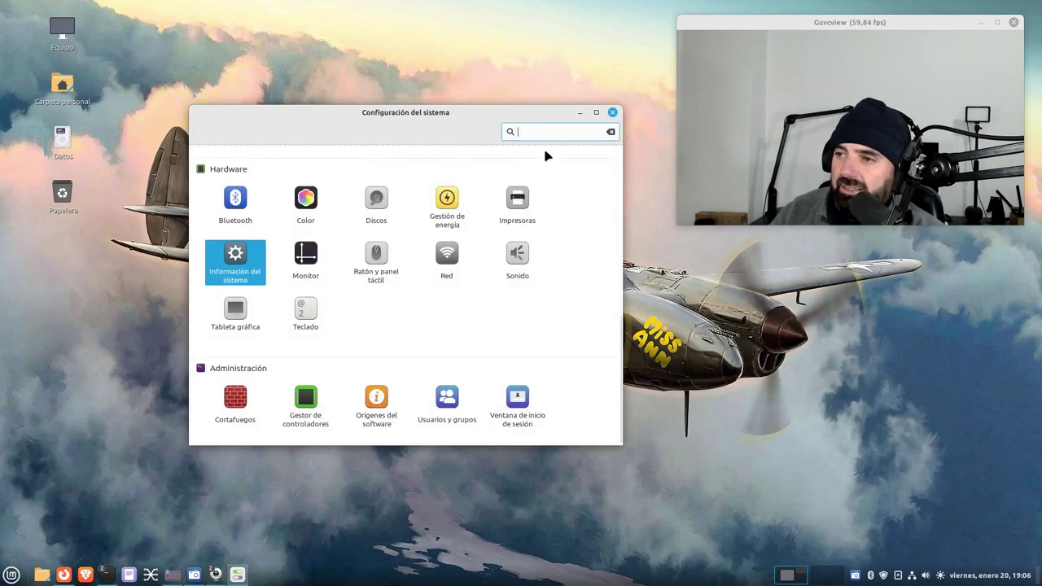
pyautogui.click(580, 112)
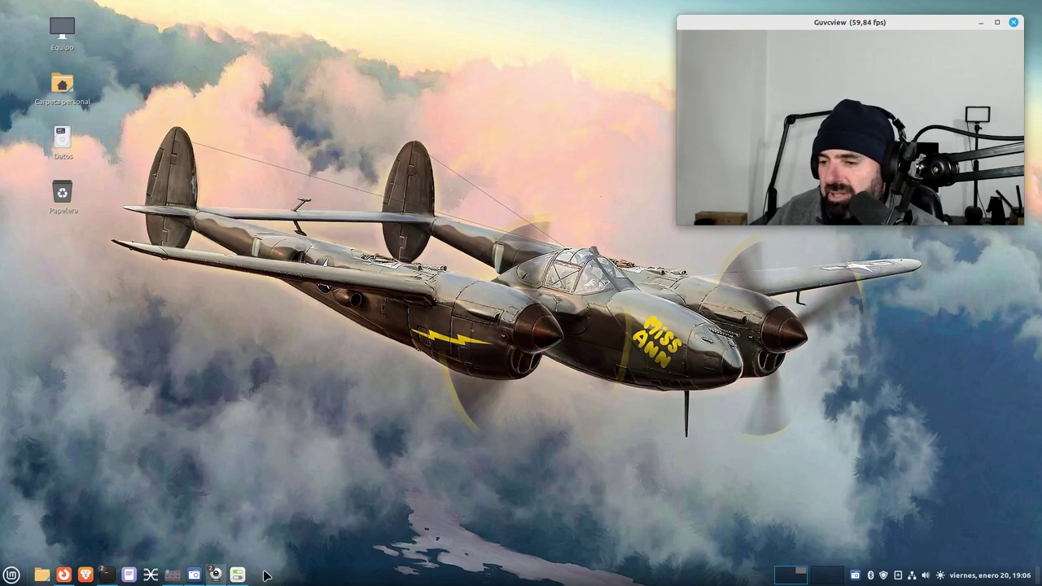
# - Examine CPU, memory and process usage in the btop terminal, moving the webcam window off the CPU readings, and clear the desktop
pyautogui.moveTo(192, 576)
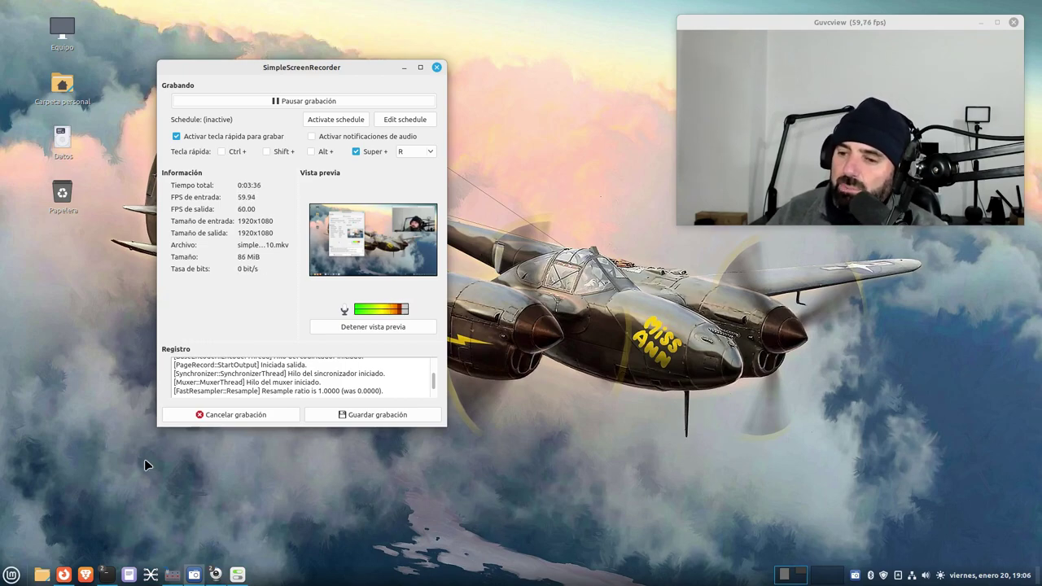
pyautogui.moveTo(106, 575)
pyautogui.click(187, 543)
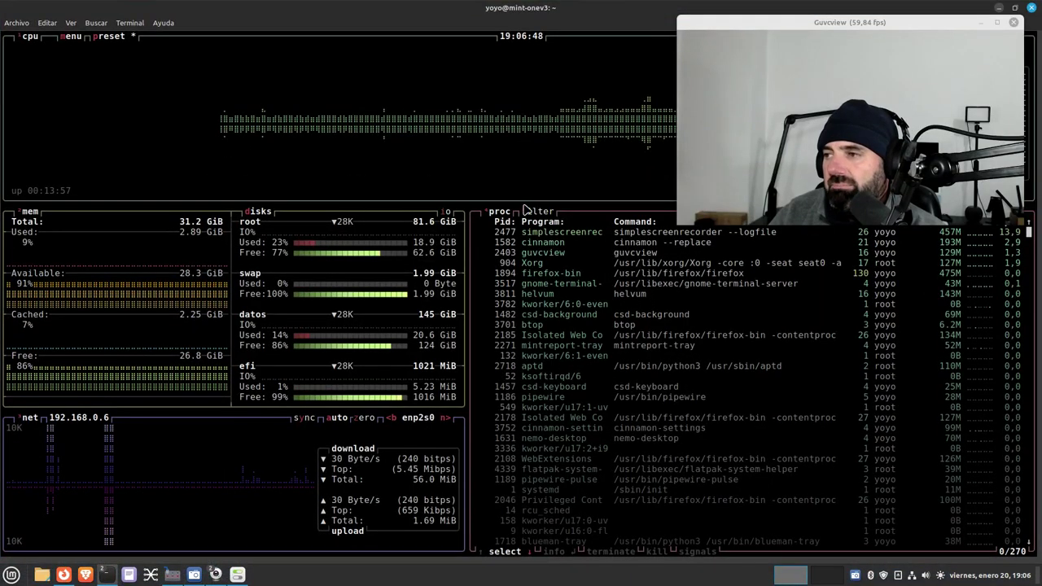
pyautogui.moveTo(830, 21); pyautogui.dragTo(515, 235)
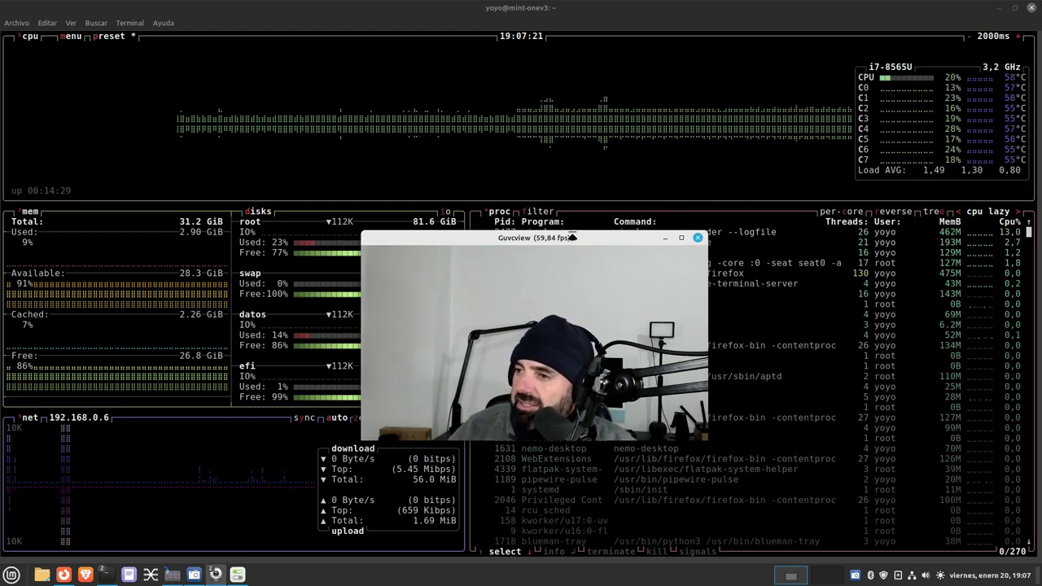
pyautogui.moveTo(568, 241); pyautogui.dragTo(697, 182)
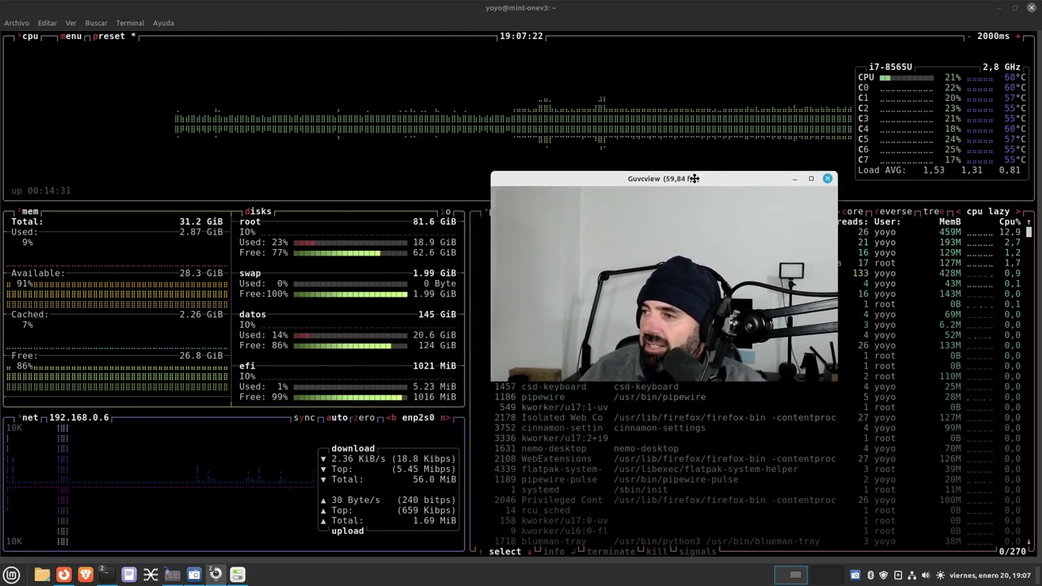
pyautogui.click(1001, 9)
pyautogui.moveTo(721, 179); pyautogui.dragTo(873, 44)
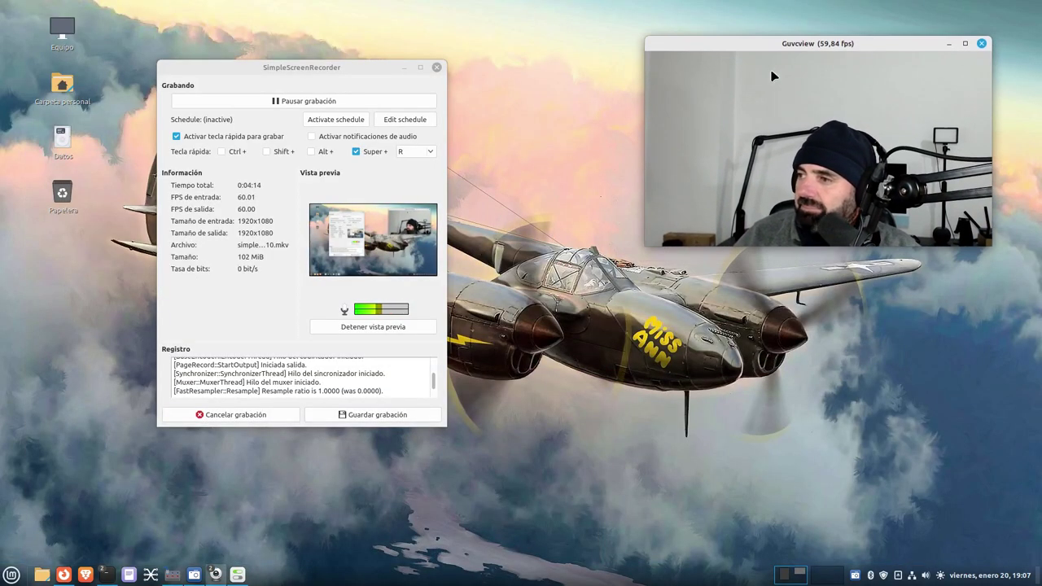
pyautogui.click(403, 68)
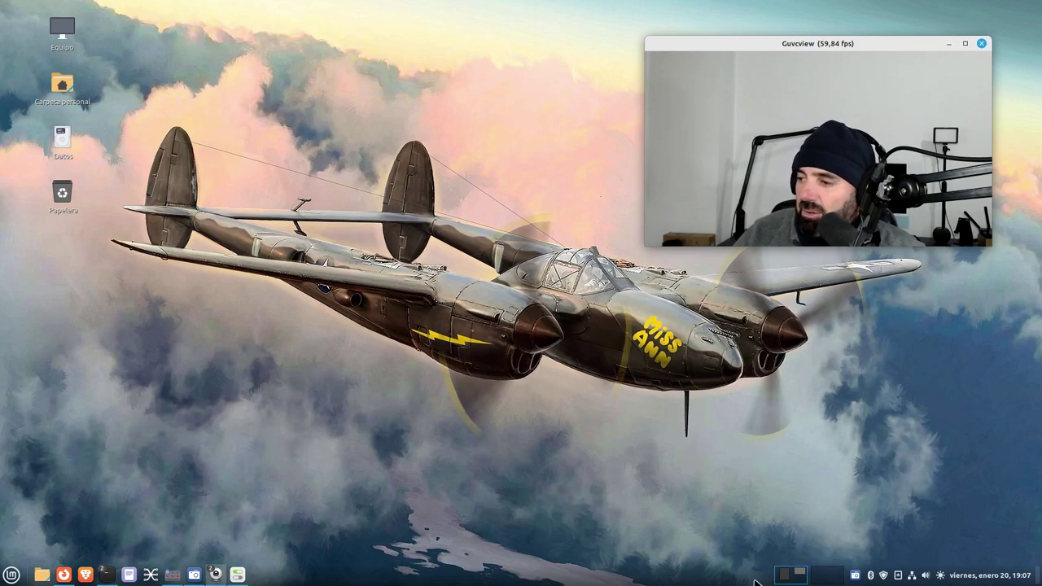
# - Inspect the custom date format in the panel calendar applet's configuration and close it without changes
pyautogui.rightClick(987, 579)
pyautogui.click(713, 299)
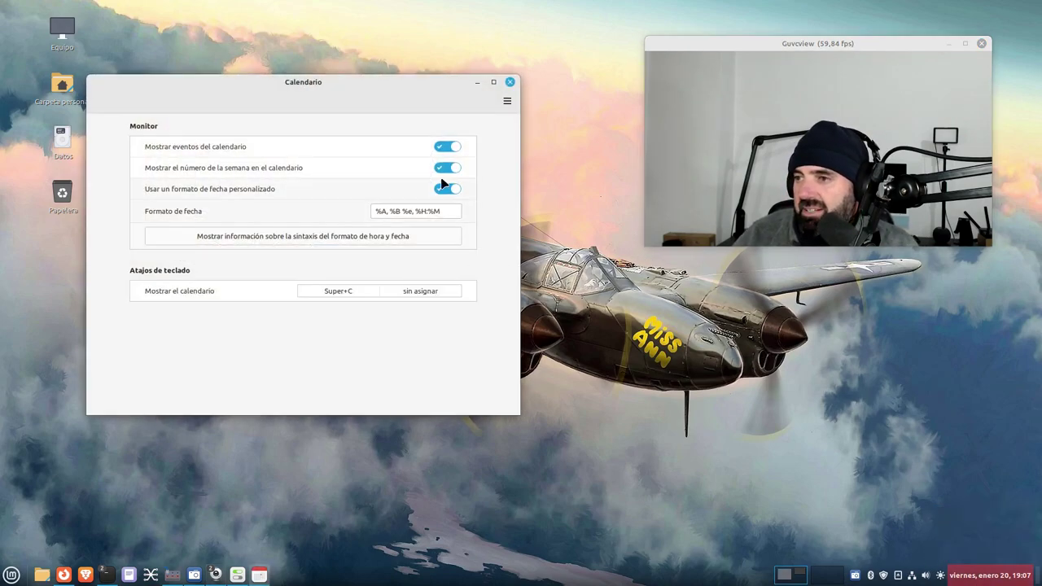
pyautogui.click(509, 82)
# - Examine the folder icons in the home folder, look inside Descargas, return to the home folder, and close the file manager
pyautogui.click(45, 574)
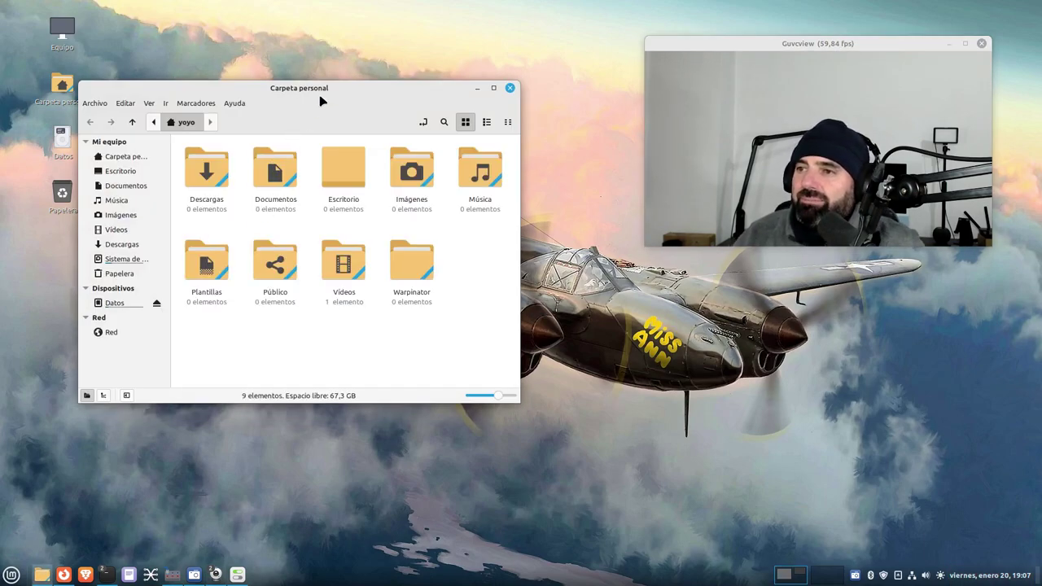
pyautogui.moveTo(321, 101); pyautogui.dragTo(355, 122)
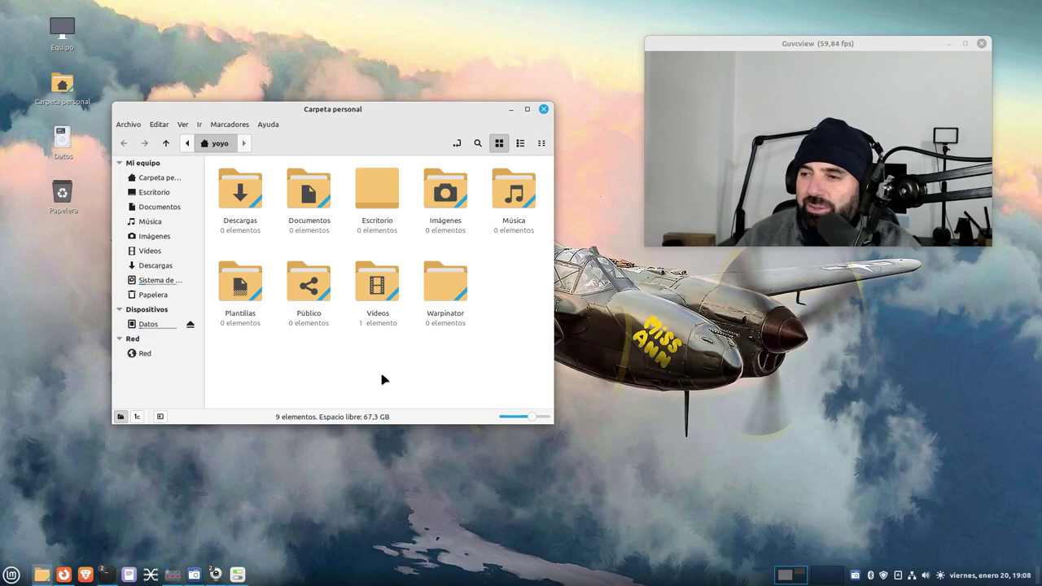
pyautogui.moveTo(342, 112); pyautogui.dragTo(350, 120)
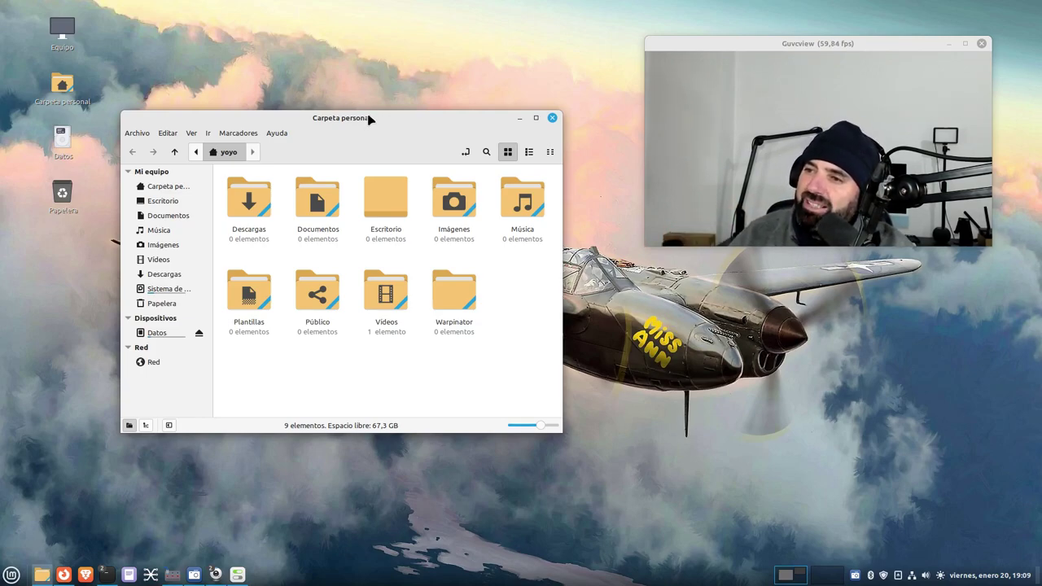
pyautogui.moveTo(368, 114); pyautogui.dragTo(377, 111)
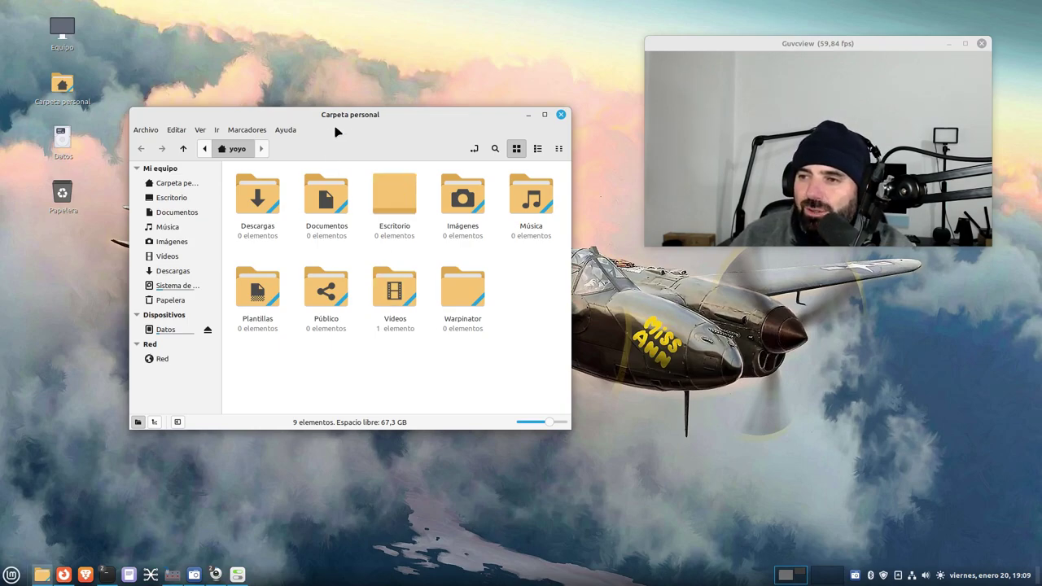
pyautogui.moveTo(355, 124); pyautogui.dragTo(336, 105)
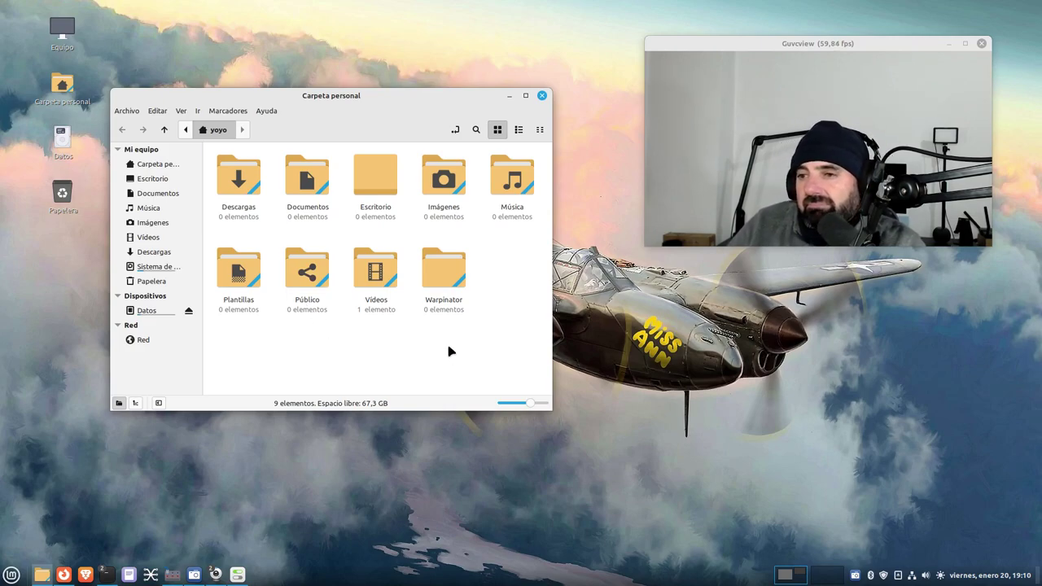
pyautogui.moveTo(416, 114); pyautogui.dragTo(396, 112)
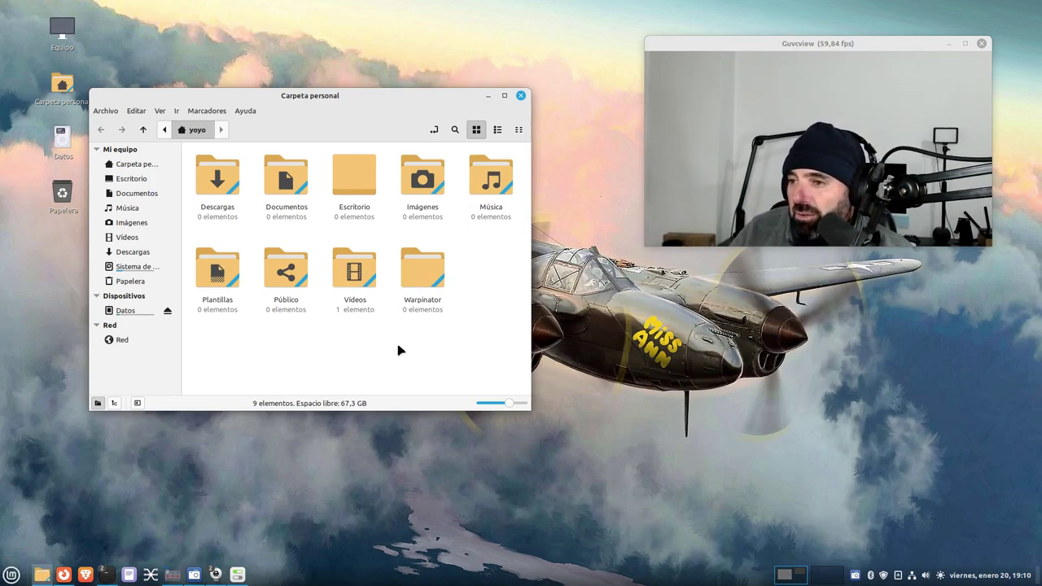
pyautogui.doubleClick(218, 179)
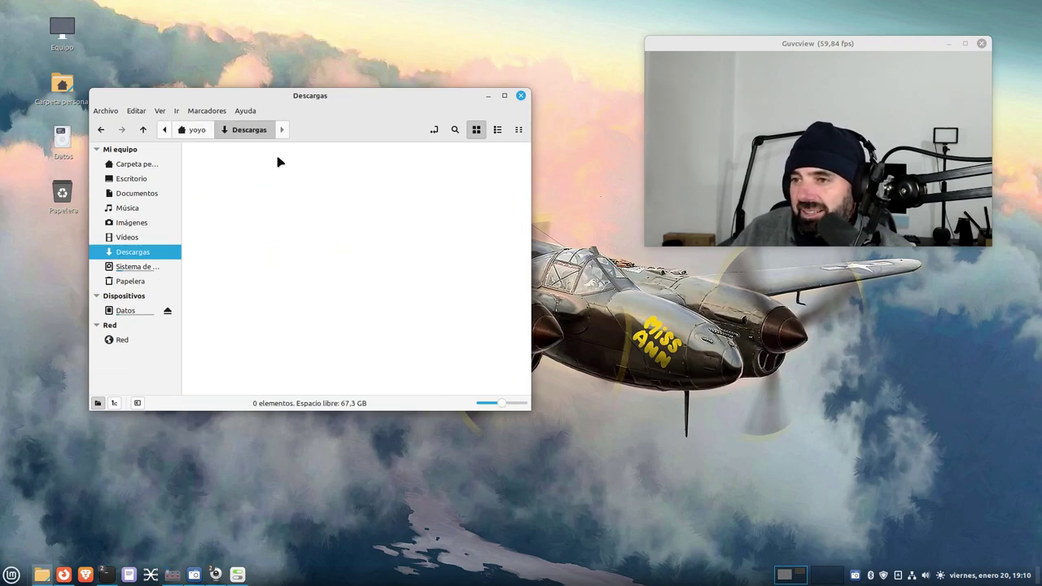
pyautogui.click(201, 132)
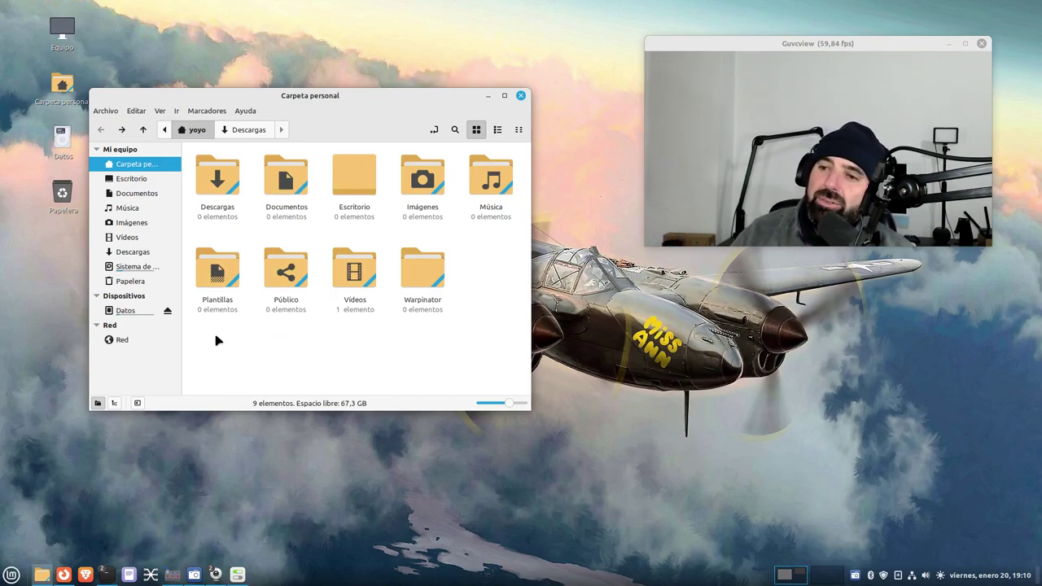
pyautogui.moveTo(348, 101); pyautogui.dragTo(339, 119)
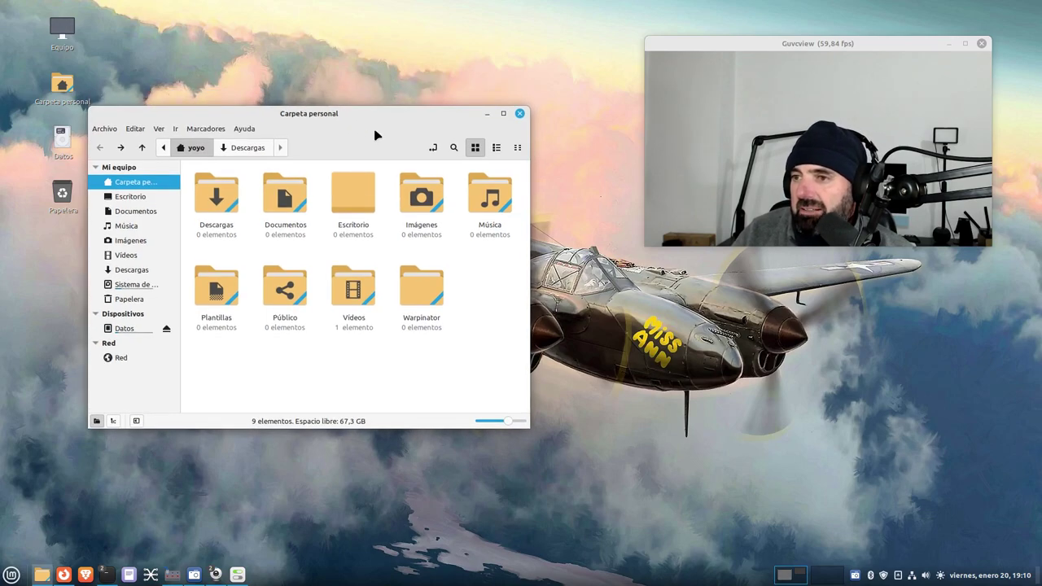
pyautogui.click(520, 113)
# - Bring up System Settings, enlarge its window, and open the Temas settings
pyautogui.click(237, 574)
pyautogui.moveTo(616, 444); pyautogui.dragTo(620, 498)
pyautogui.scroll(3, 472, 396)
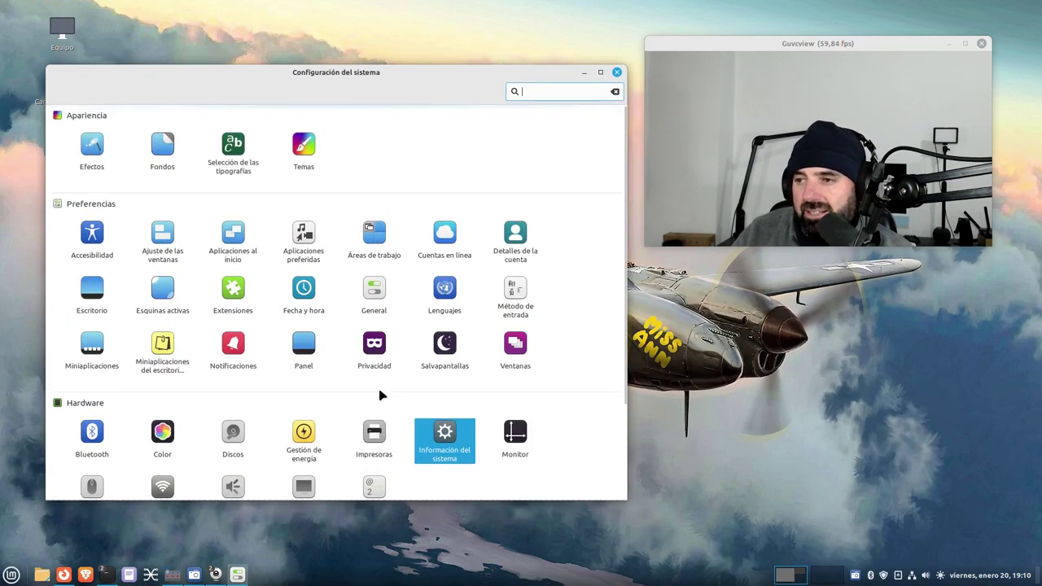
pyautogui.click(306, 158)
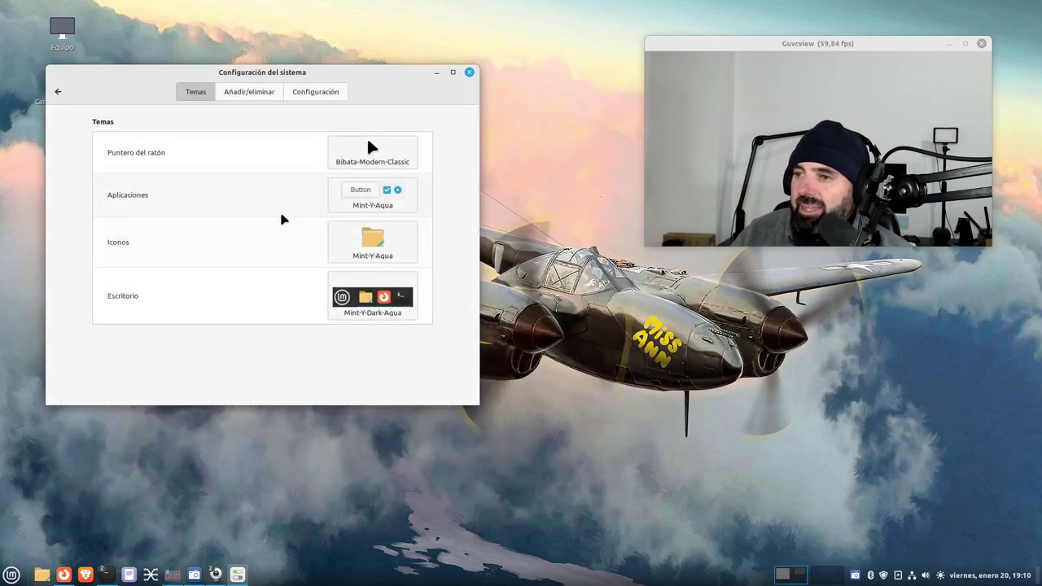
# - Examine the available mouse pointer and application themes without changing the current choices, and move the settings window aside
pyautogui.click(351, 167)
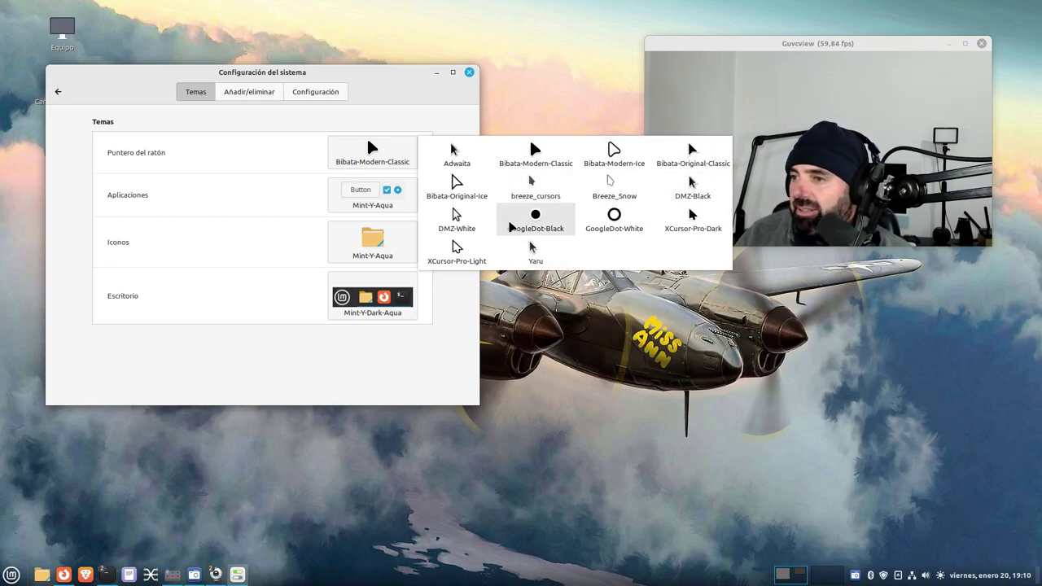
pyautogui.click(229, 367)
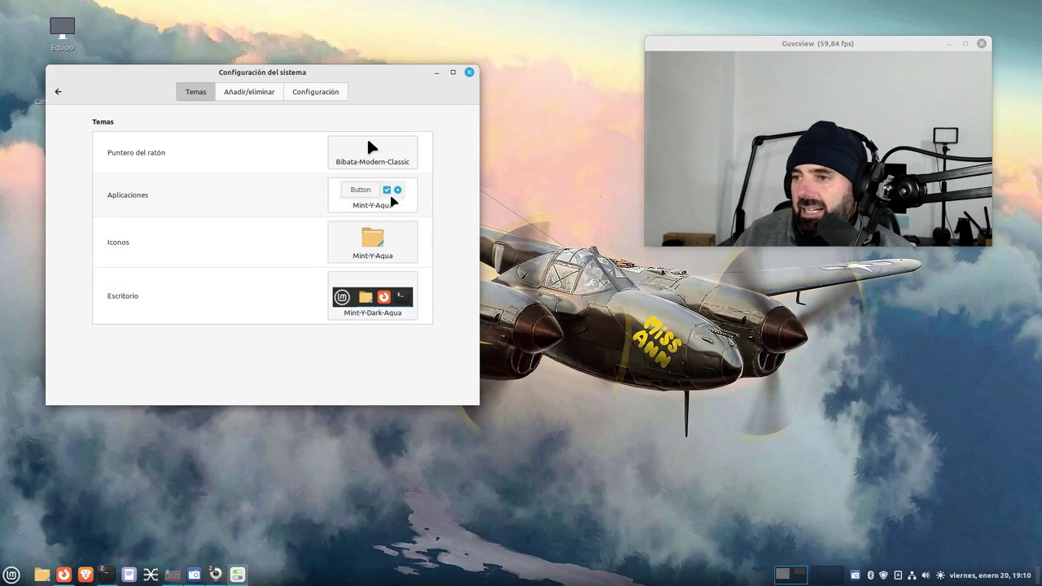
pyautogui.click(394, 202)
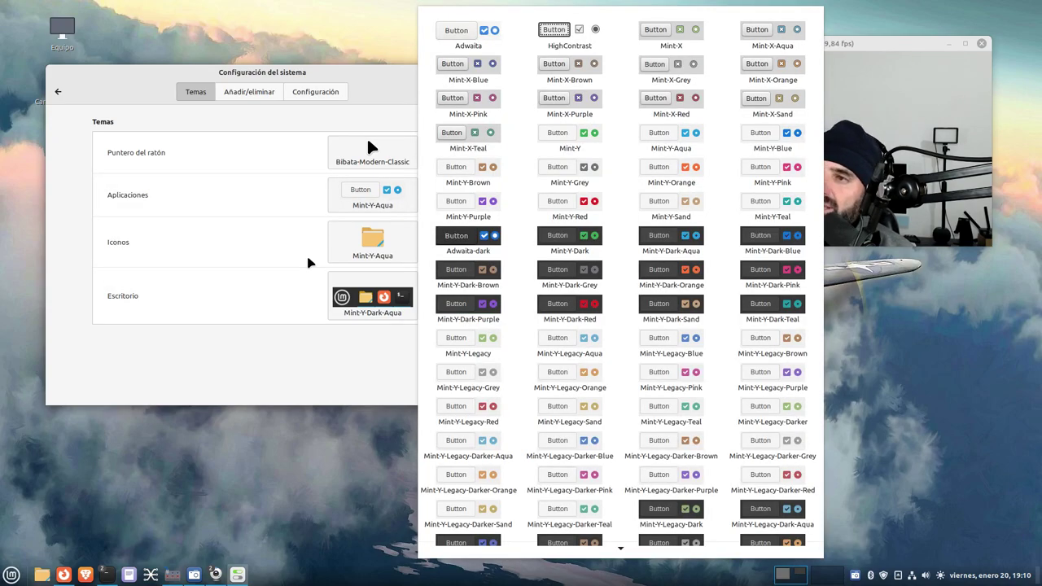
pyautogui.click(207, 446)
pyautogui.moveTo(360, 73); pyautogui.dragTo(316, 73)
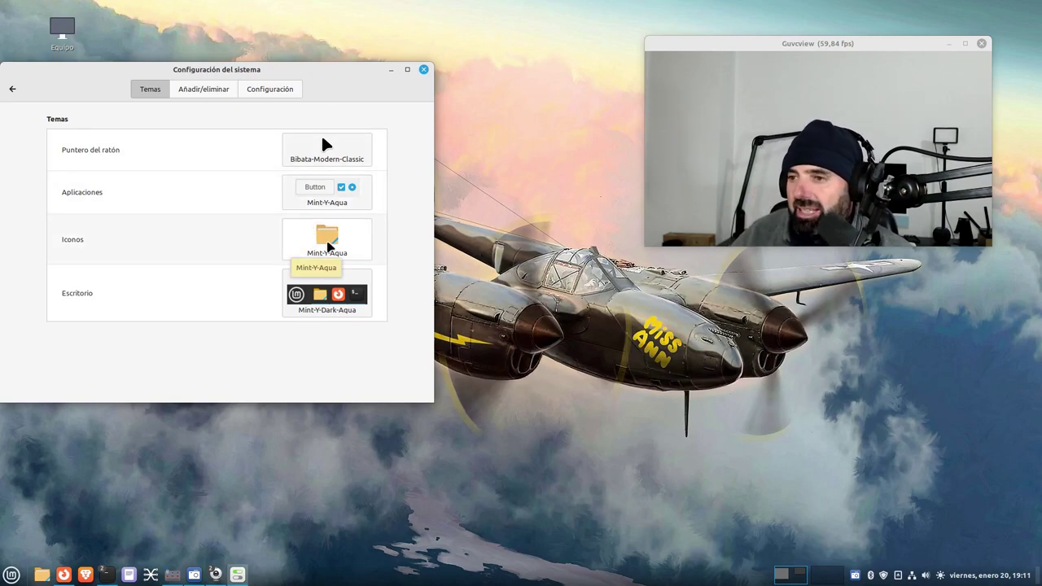
# - Examine the available application and icon themes without changing the current choices, and shift the settings window slightly
pyautogui.click(321, 209)
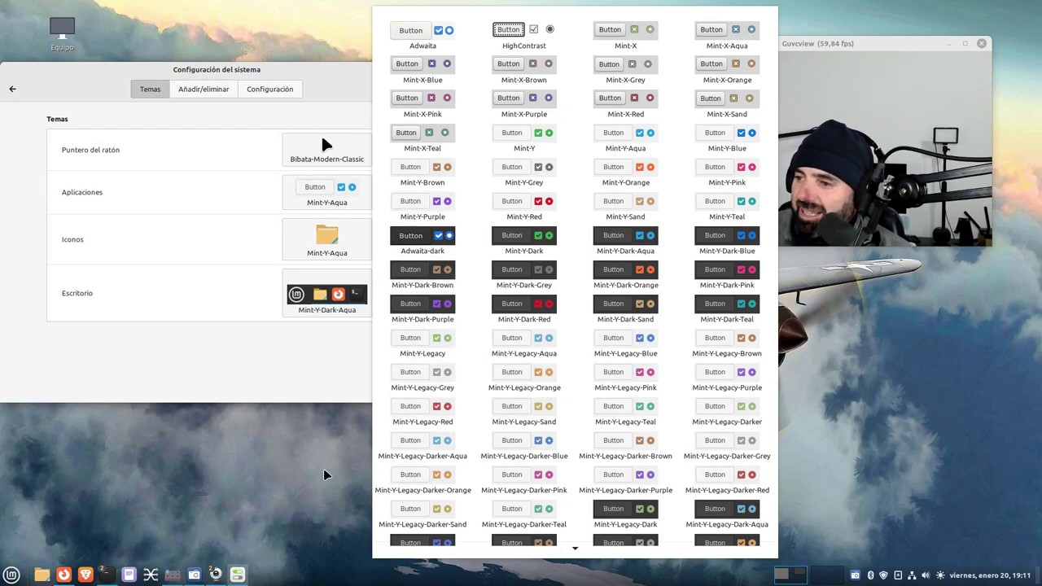
pyautogui.click(203, 372)
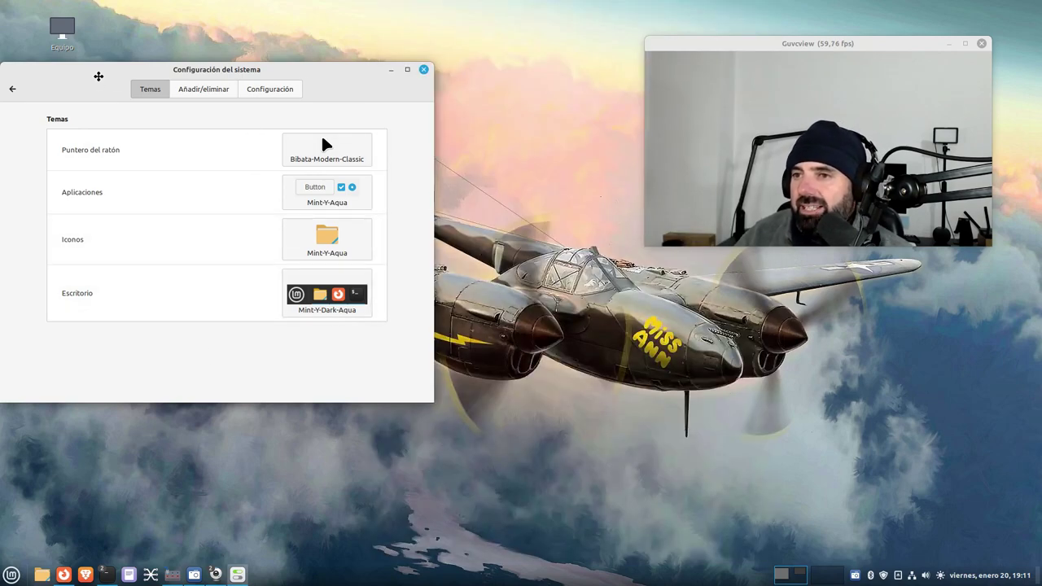
pyautogui.moveTo(95, 75); pyautogui.dragTo(112, 72)
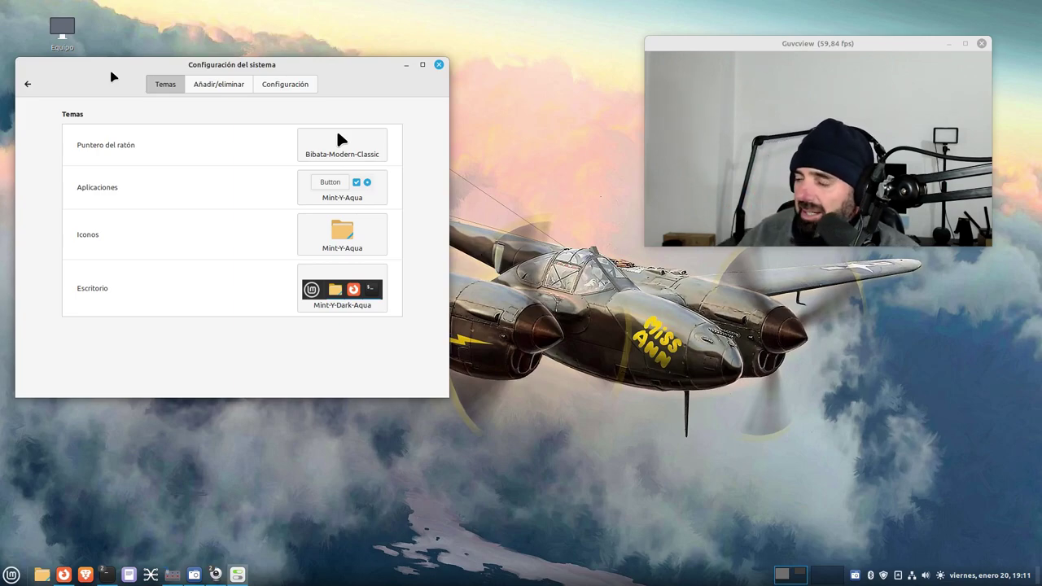
pyautogui.click(334, 243)
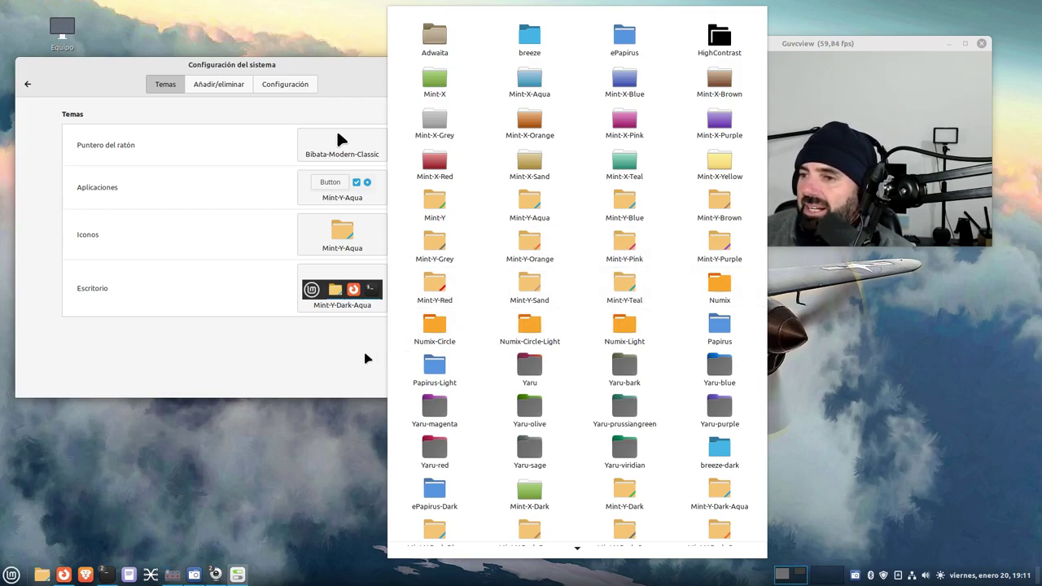
pyautogui.click(273, 381)
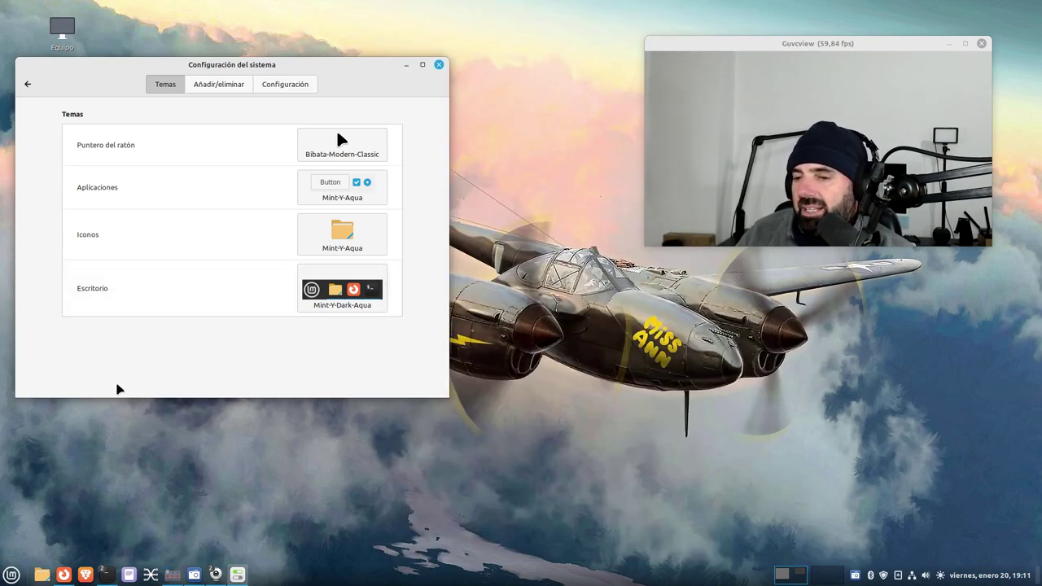
# - Examine the available Escritorio themes, glance at the main menu, and keep the current desktop theme
pyautogui.click(354, 302)
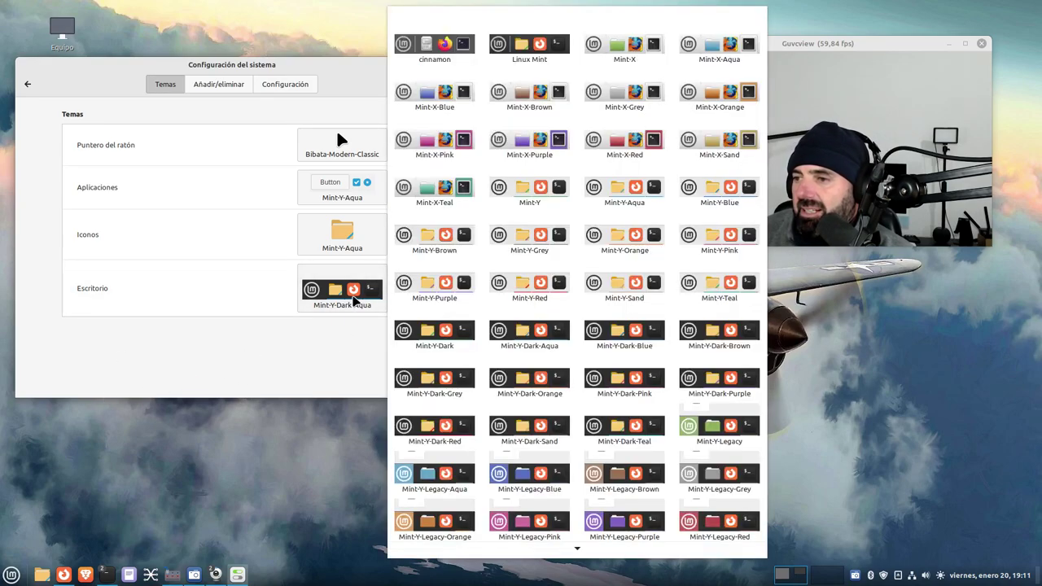
pyautogui.click(162, 478)
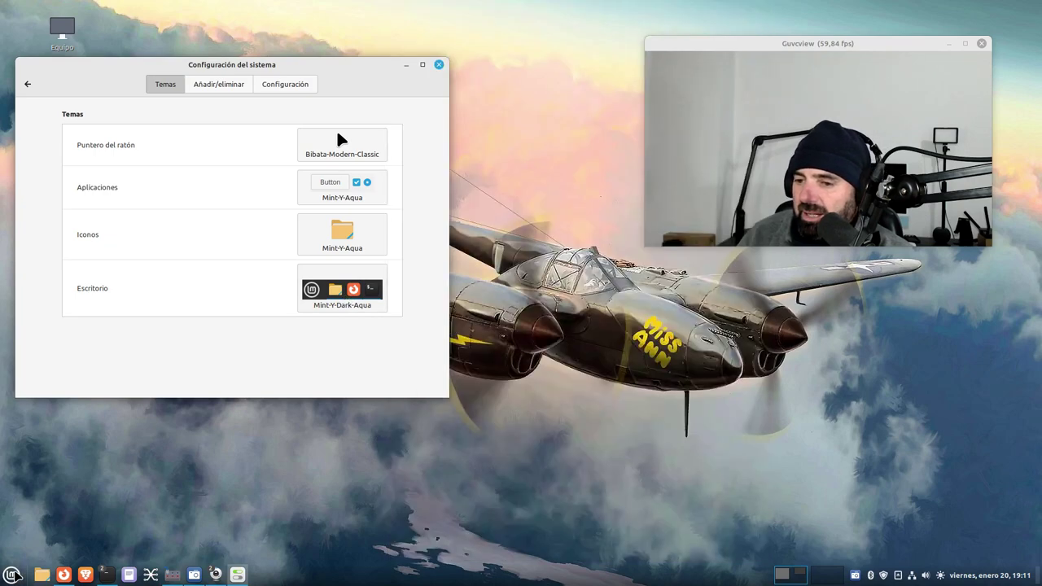
pyautogui.click(11, 575)
pyautogui.click(403, 346)
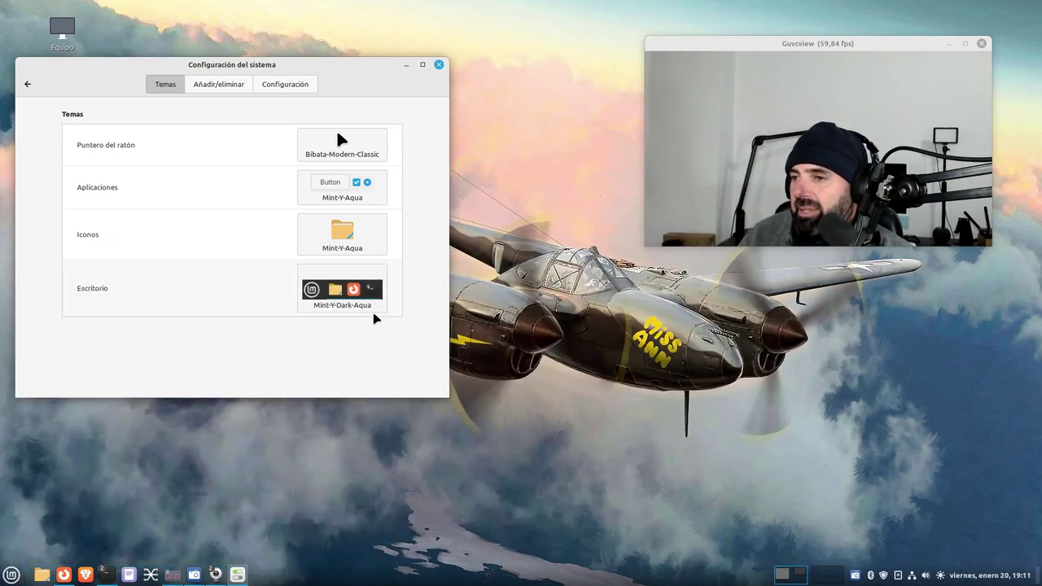
pyautogui.click(379, 305)
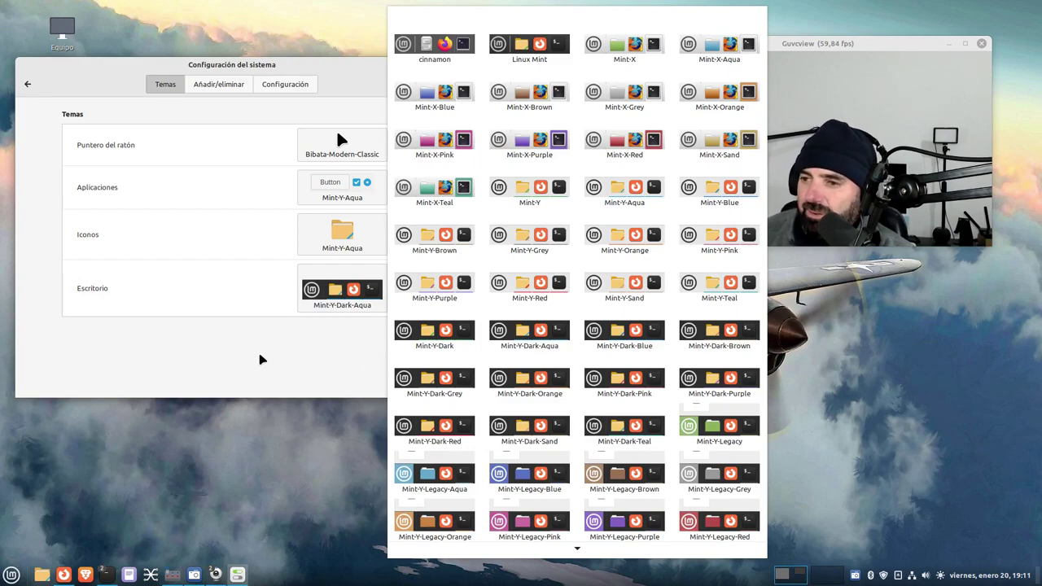
pyautogui.click(232, 371)
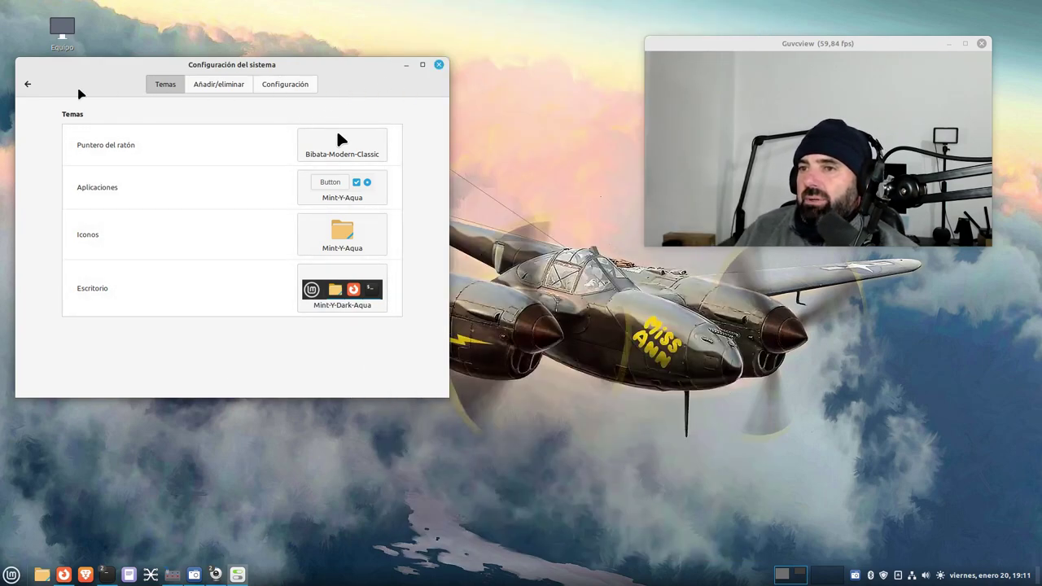
# - Review the Añadir/eliminar and Configuración pages of the theme settings and return to the settings overview
pyautogui.click(228, 87)
pyautogui.click(276, 85)
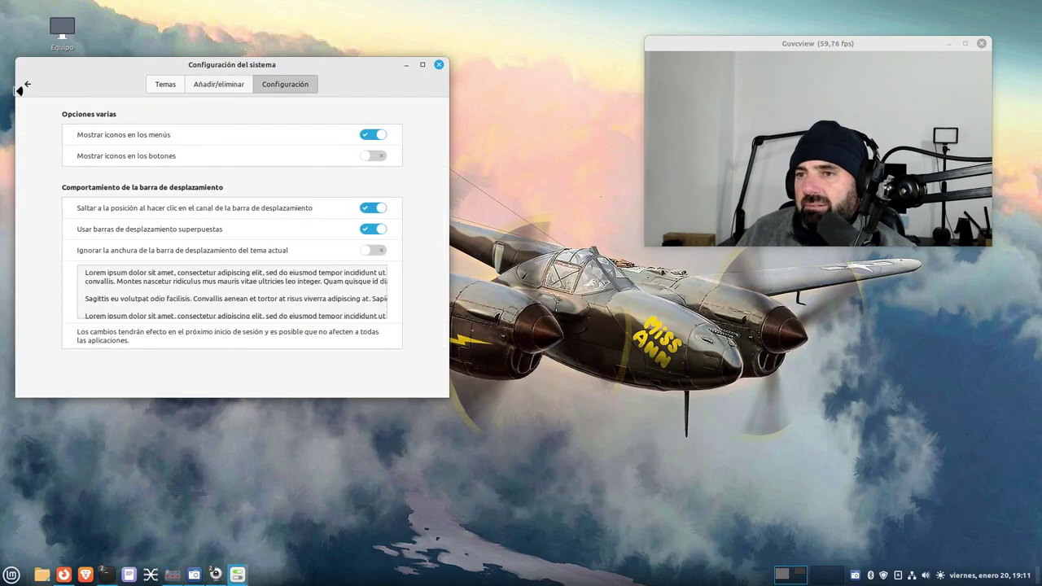
pyautogui.click(25, 86)
# - Look through all the System Settings categories down to Administración, return to Apariencia, and reposition the window
pyautogui.scroll(-5, 133, 236)
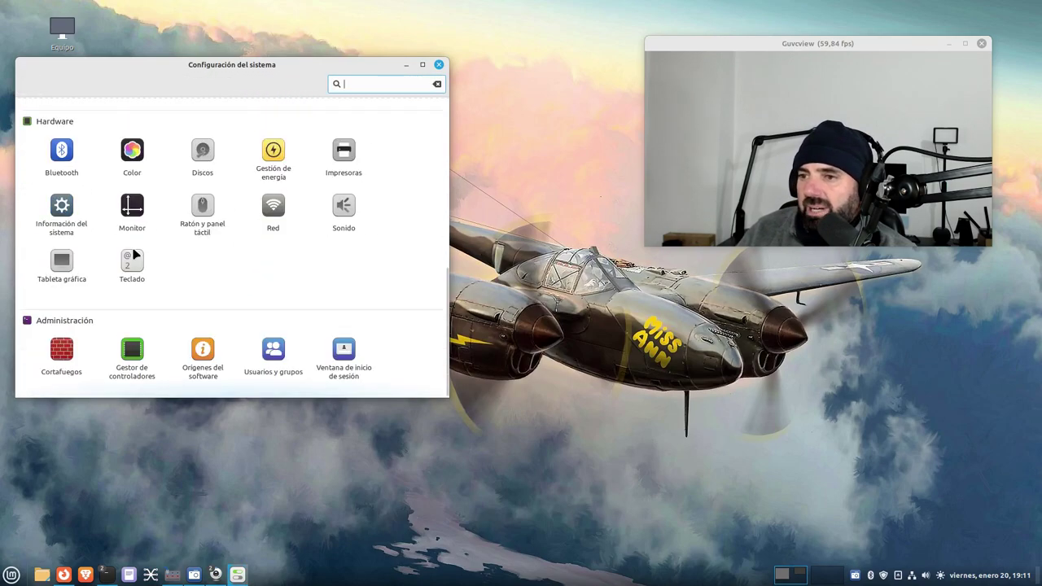
pyautogui.scroll(2, 136, 257)
pyautogui.scroll(5, 136, 259)
pyautogui.scroll(1, 135, 259)
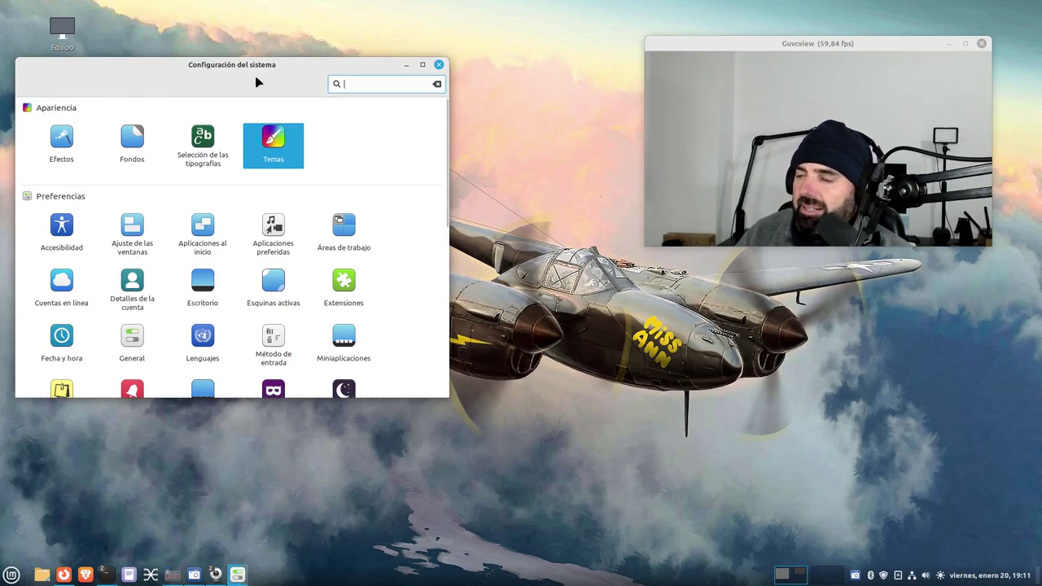
pyautogui.moveTo(192, 65); pyautogui.dragTo(235, 81)
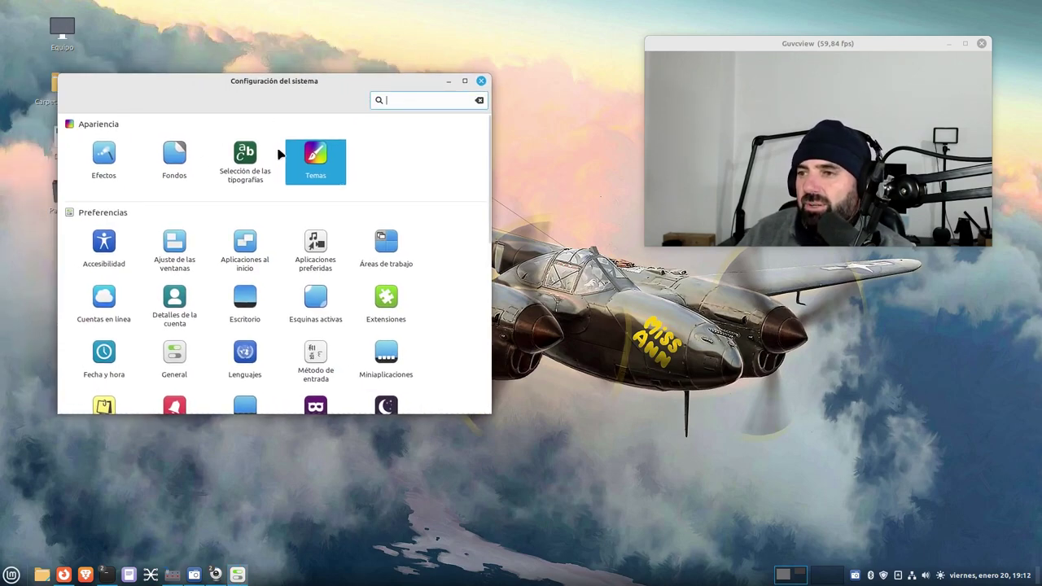
# - Inspect the installed extensions in the Extensiones settings and return to the settings overview
pyautogui.scroll(-2, 330, 238)
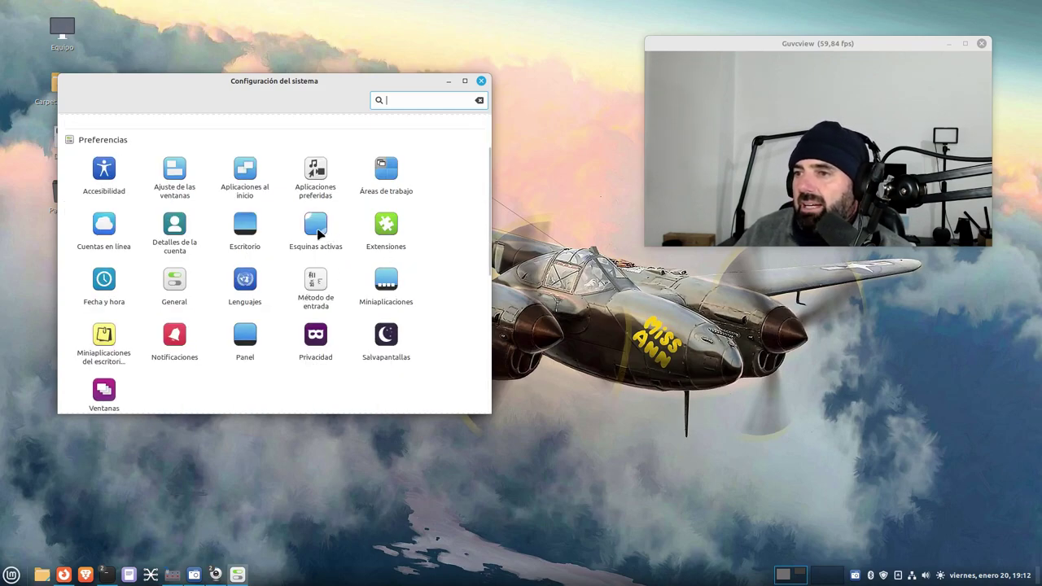
pyautogui.click(386, 230)
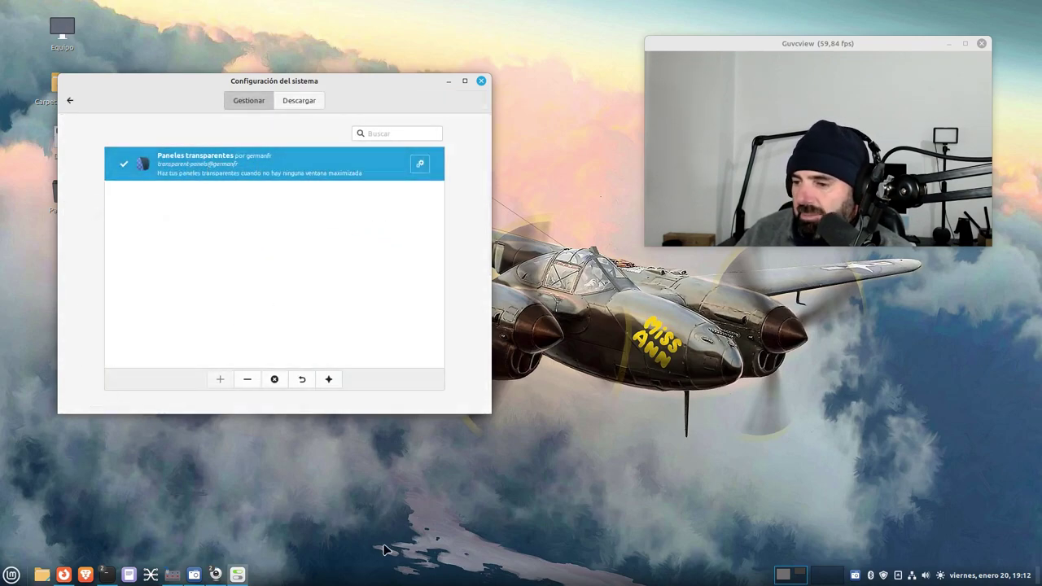
pyautogui.click(72, 100)
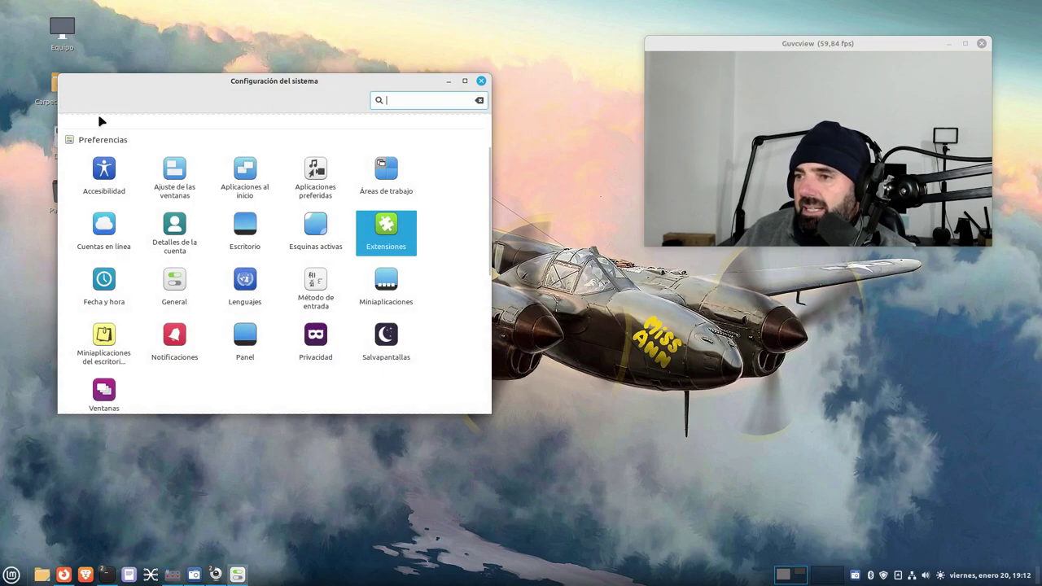
# - Inspect the Esquinas activas settings, trigger the upper-left hot corner to show all windows, and return to the overview
pyautogui.click(316, 230)
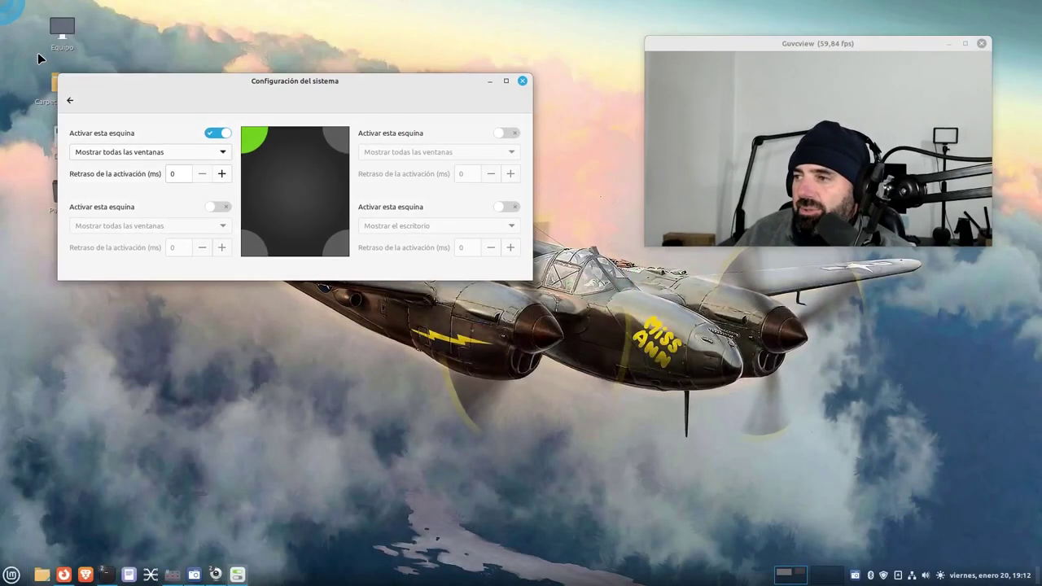
pyautogui.moveTo(2, 4)
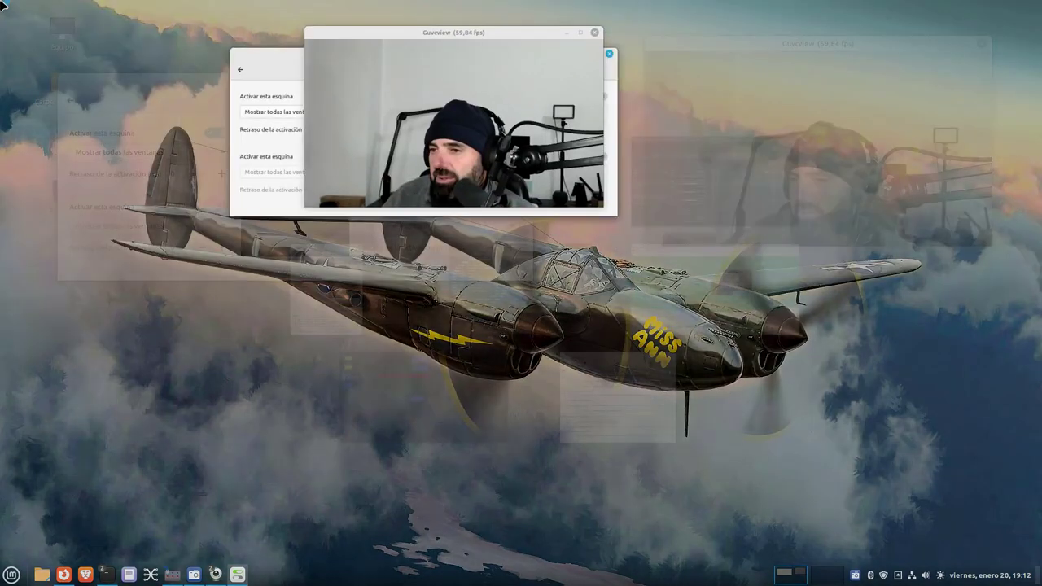
pyautogui.click(512, 106)
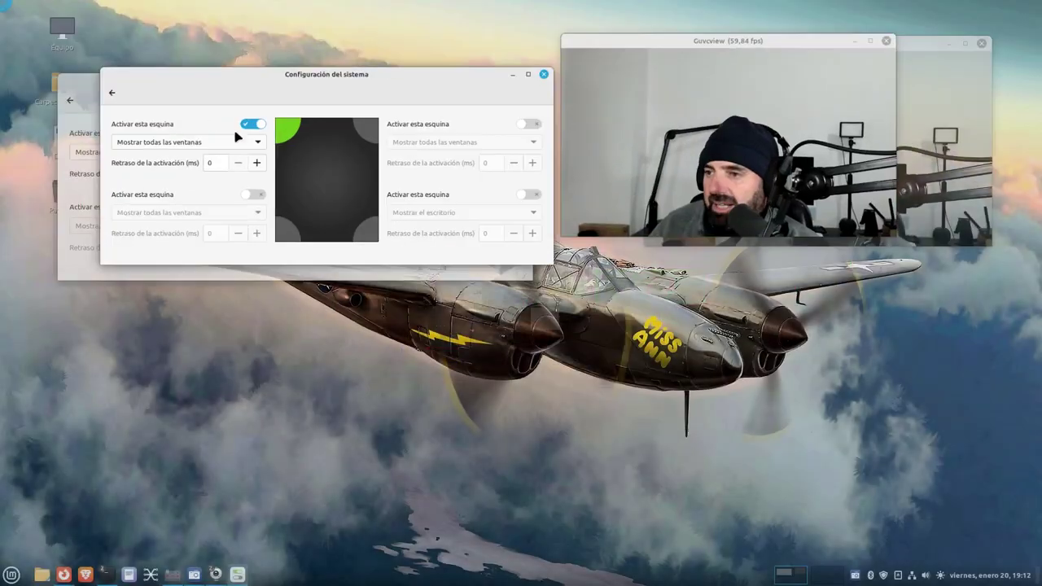
pyautogui.click(71, 103)
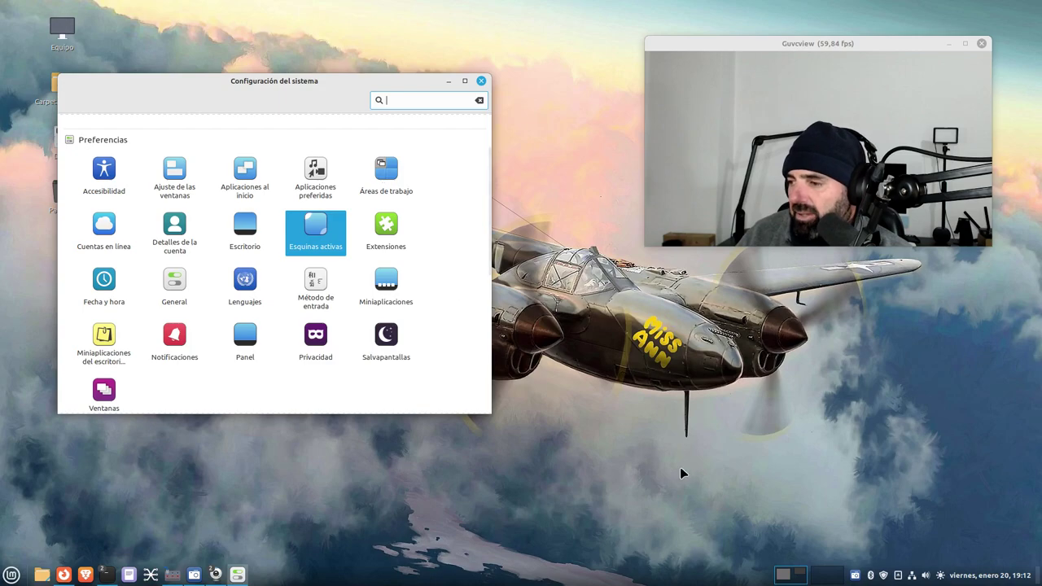
# - Switch to the second workspace and back, and inspect the Áreas de trabajo options without changing them
pyautogui.click(809, 573)
pyautogui.click(794, 579)
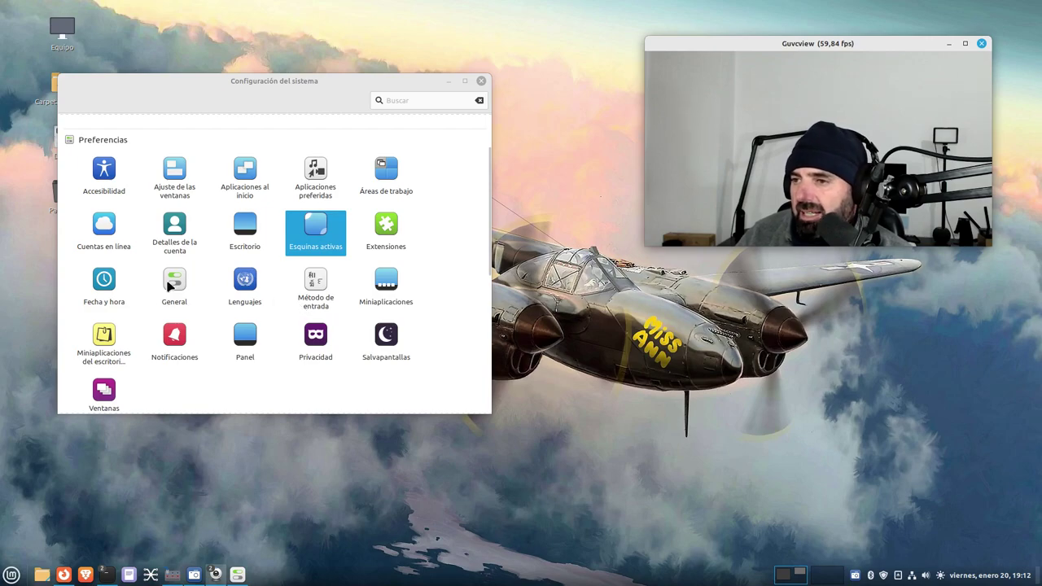
pyautogui.click(375, 237)
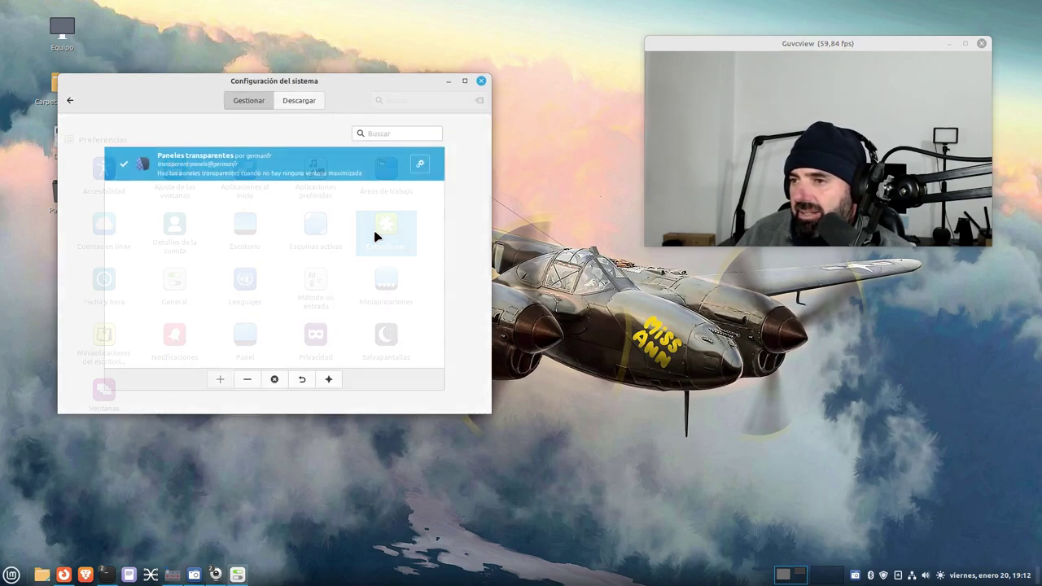
pyautogui.click(70, 101)
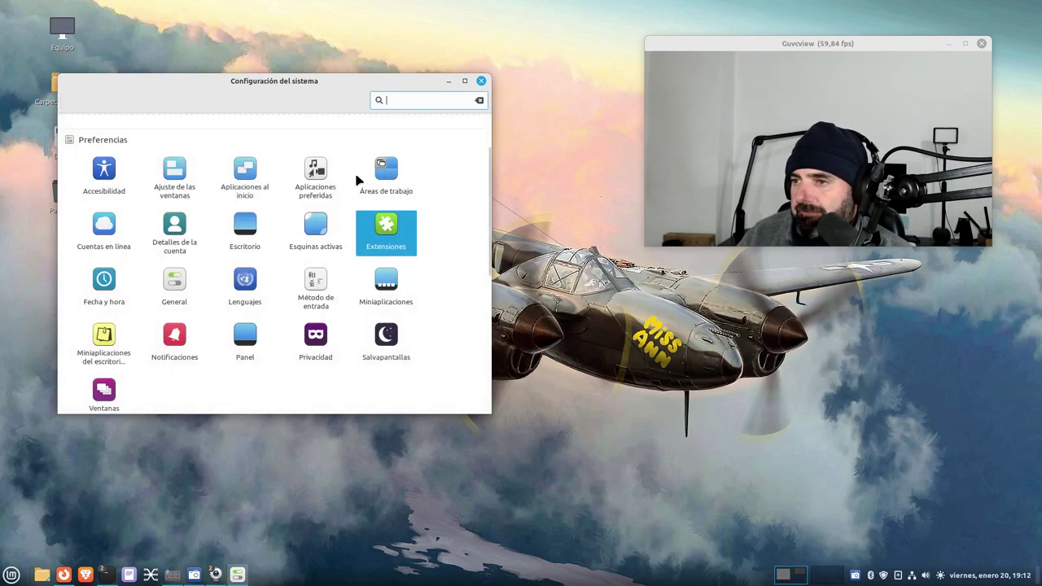
pyautogui.click(382, 169)
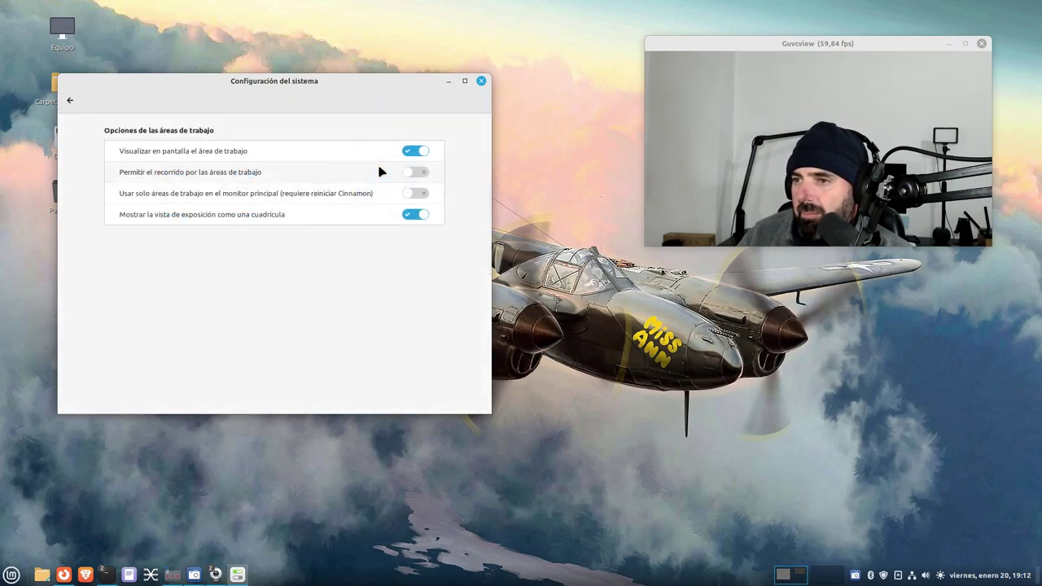
pyautogui.click(70, 101)
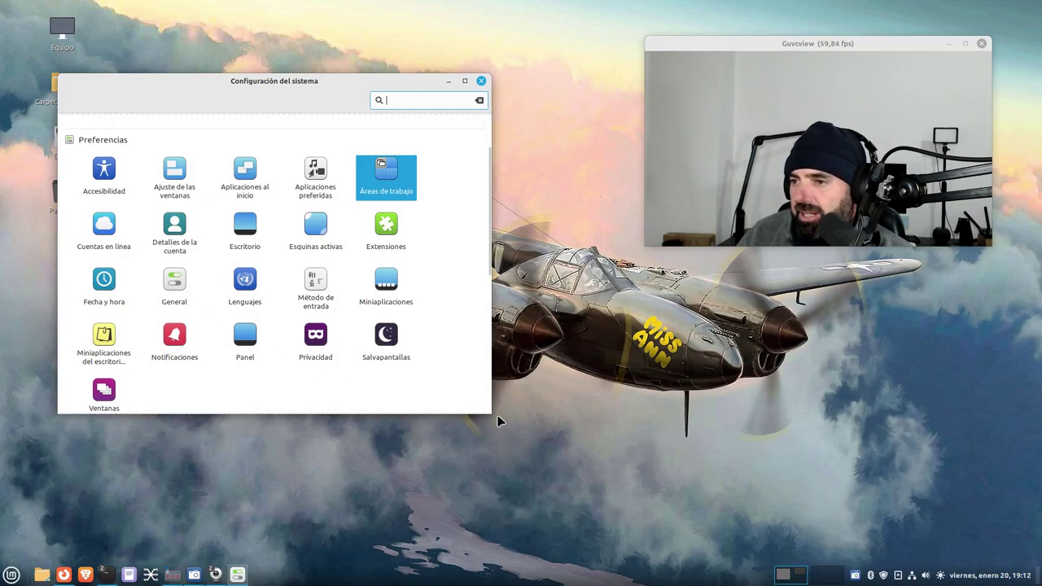
# - Check the downloadable applets in the Miniaplicaciones settings and browse the installed ones down to Selector de áreas de trabajo
pyautogui.click(388, 286)
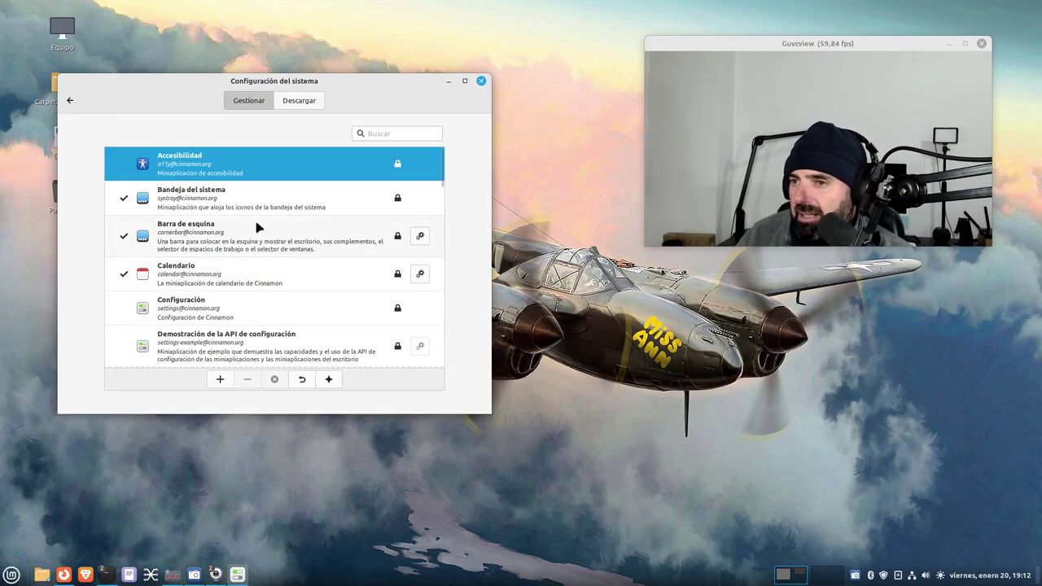
pyautogui.click(286, 102)
pyautogui.click(248, 100)
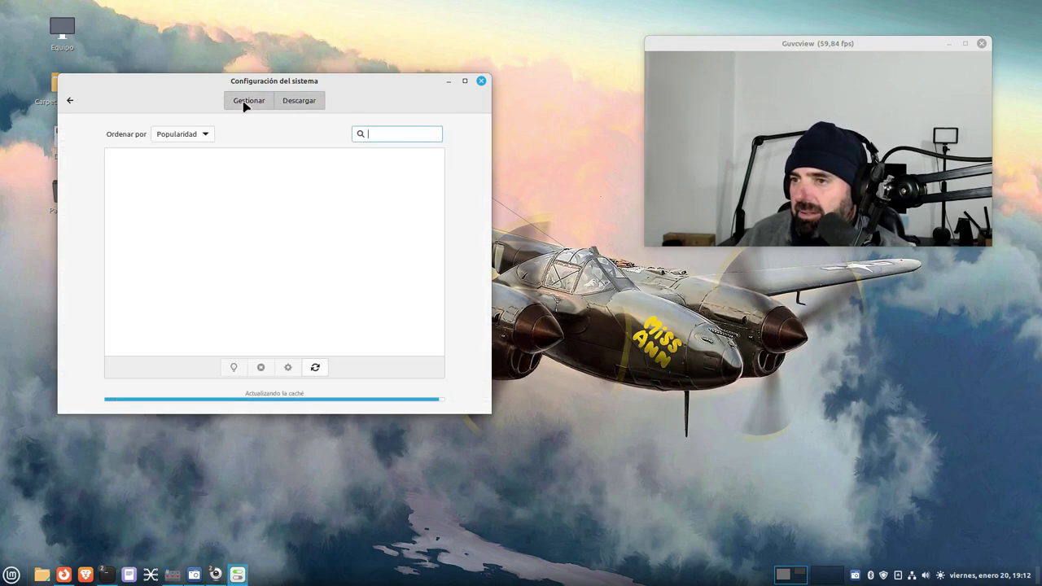
pyautogui.scroll(-5, 242, 305)
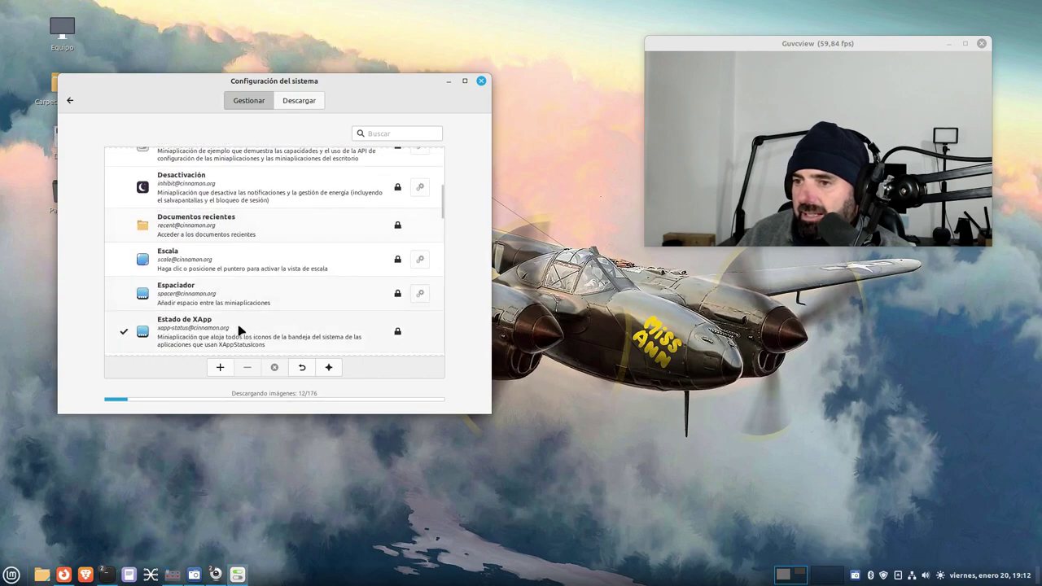
pyautogui.scroll(-3, 243, 310)
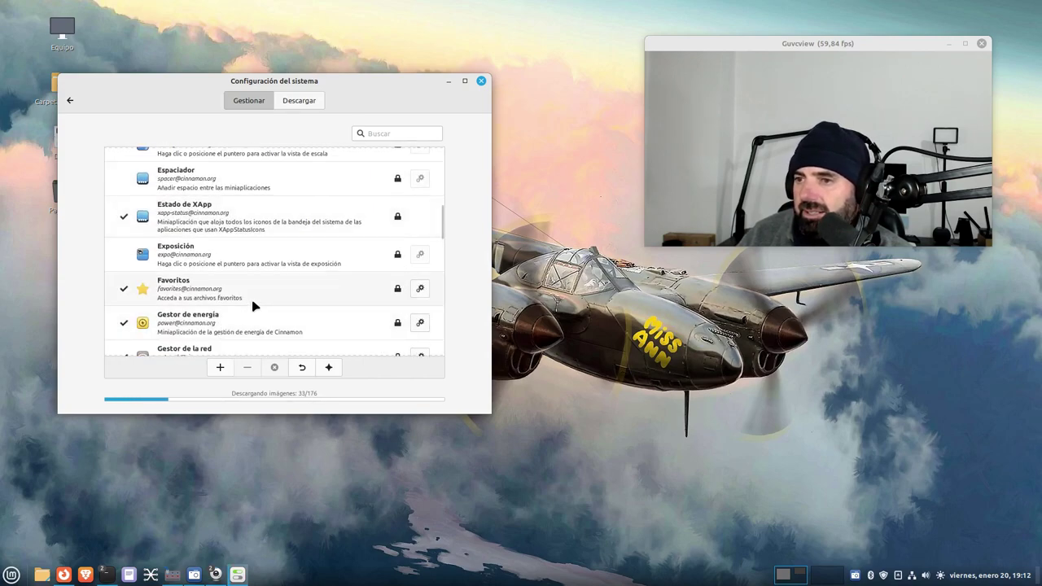
pyautogui.scroll(-6, 254, 301)
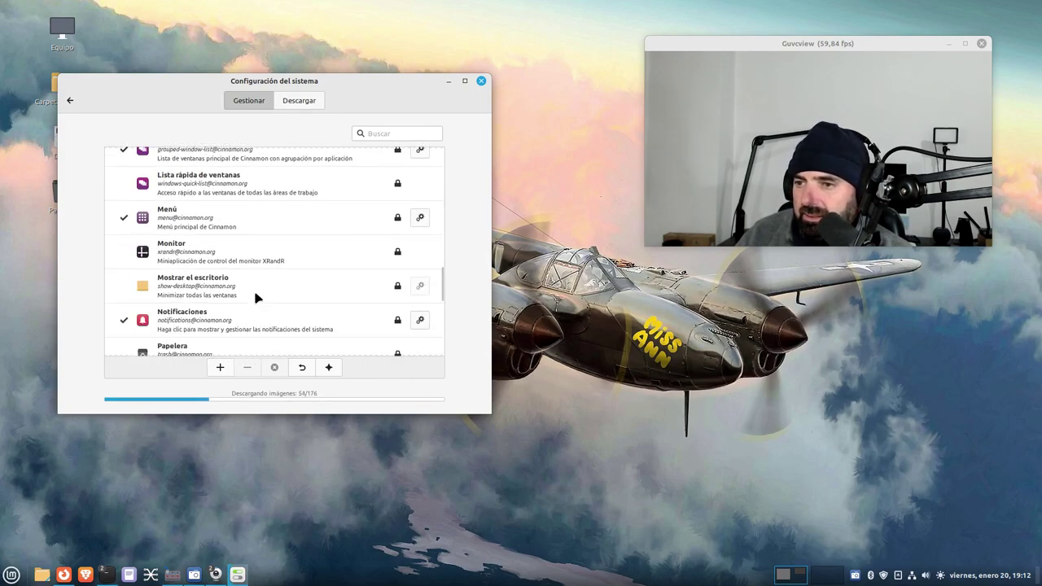
pyautogui.scroll(-3, 255, 299)
pyautogui.scroll(-1, 236, 303)
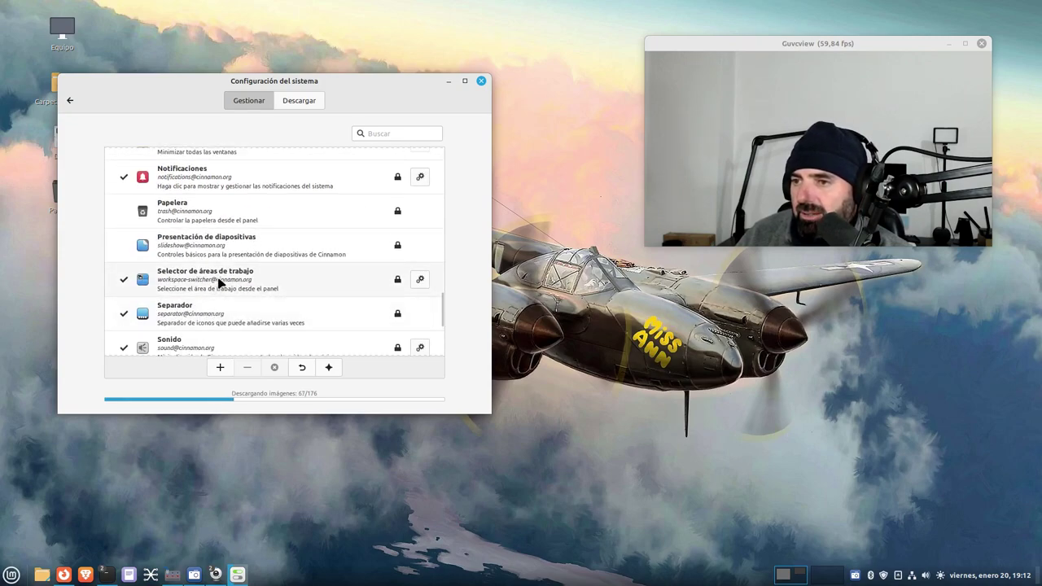
# - Select the Selector de áreas de trabajo applet in the list and open the workspace overview from its panel switcher
pyautogui.click(218, 279)
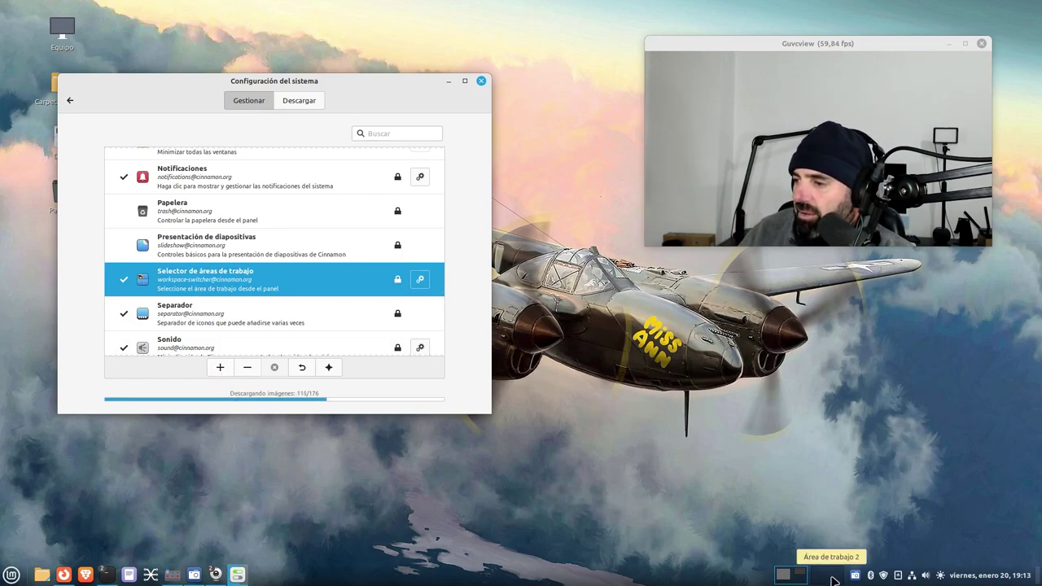
pyautogui.rightClick(778, 577)
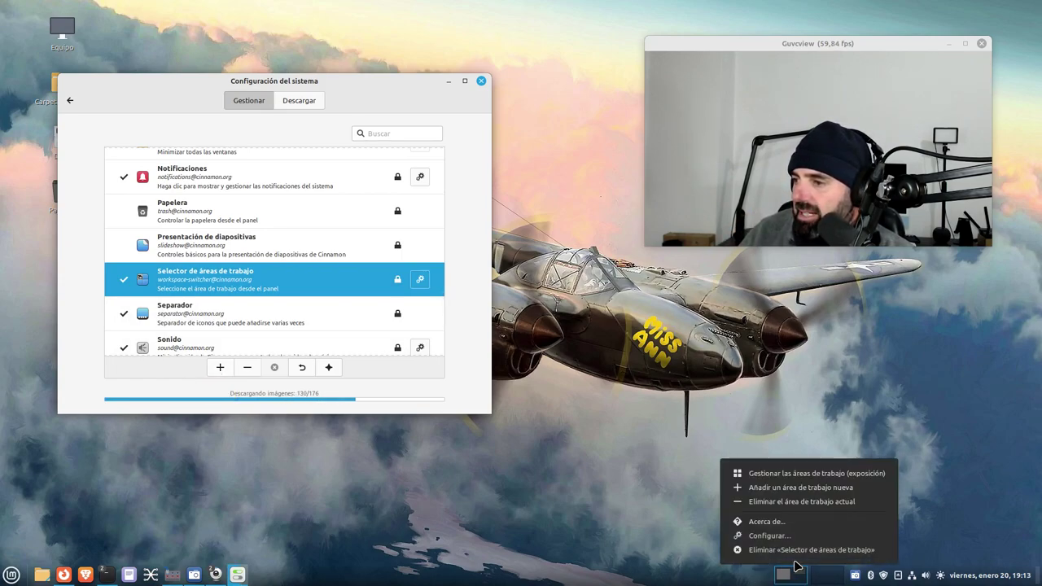
pyautogui.click(790, 476)
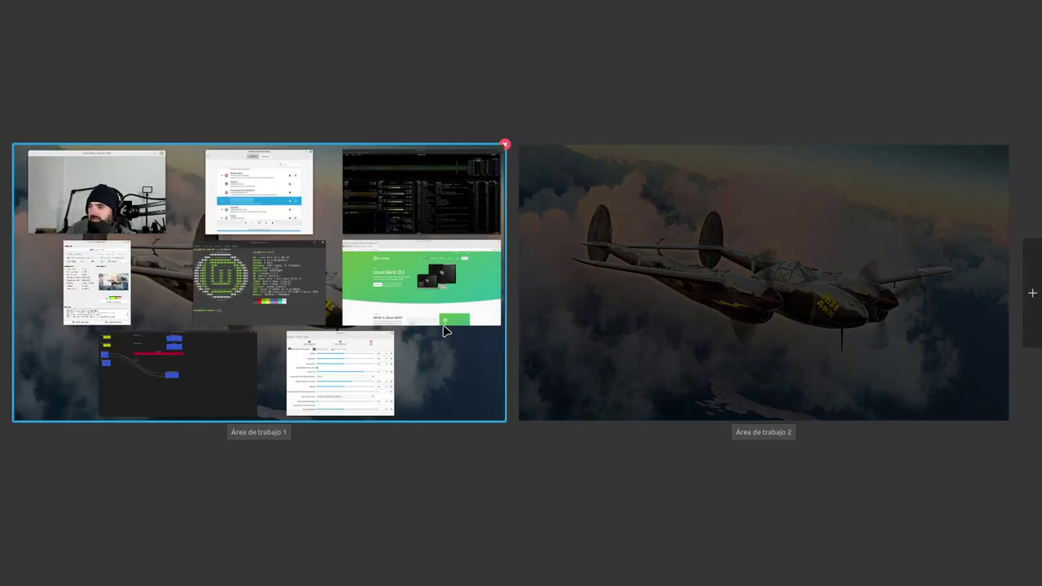
# - Return to Área de trabajo 1 from the workspace overview, leave the applet settings and close Configuración del sistema
pyautogui.click(439, 350)
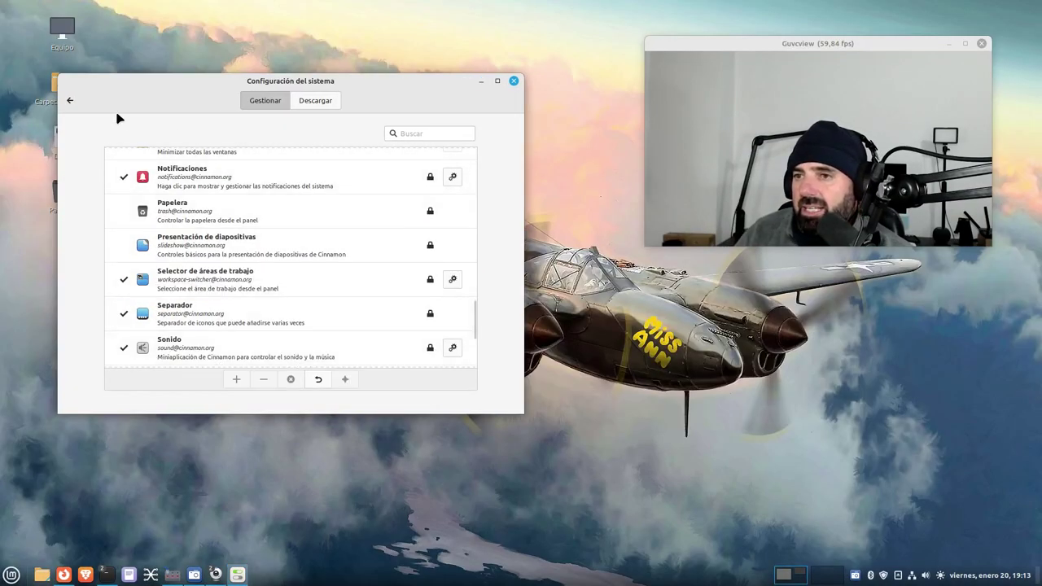
pyautogui.click(69, 102)
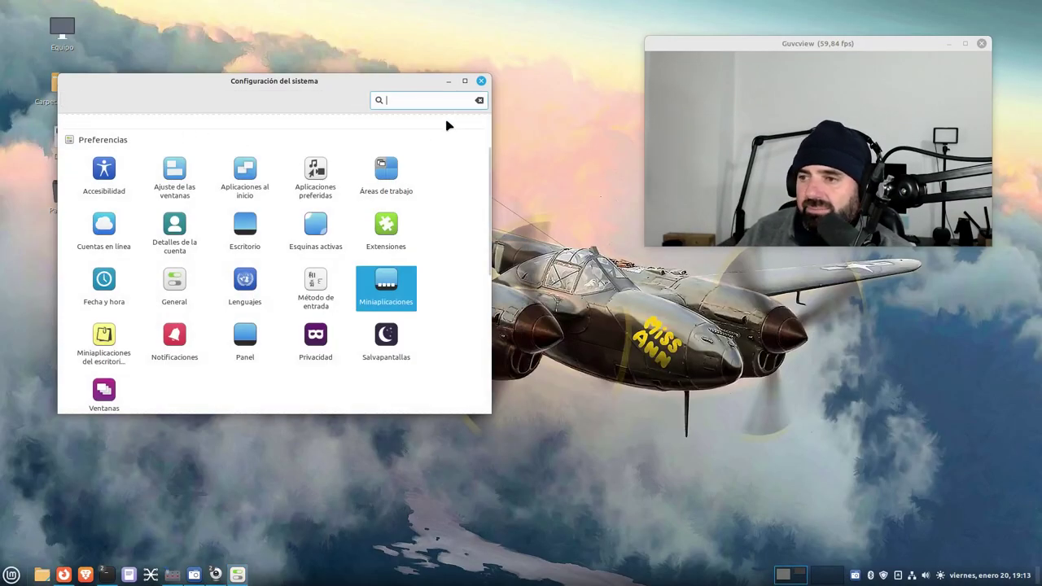
pyautogui.click(481, 82)
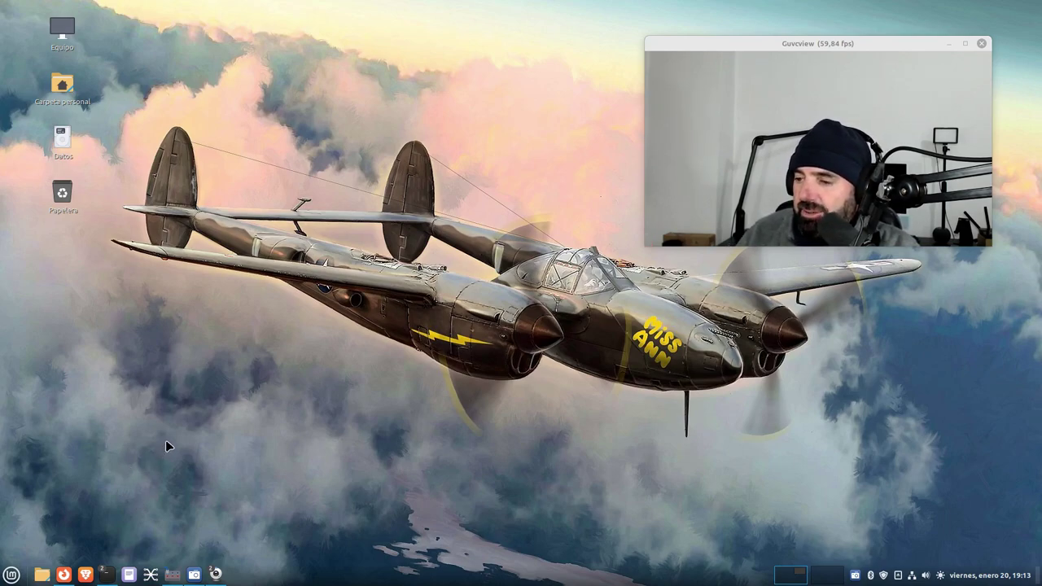
# - Switch to Firefox and look over the Linux Mint home page and the Salmorejo Geek blog in the open tabs
pyautogui.click(63, 574)
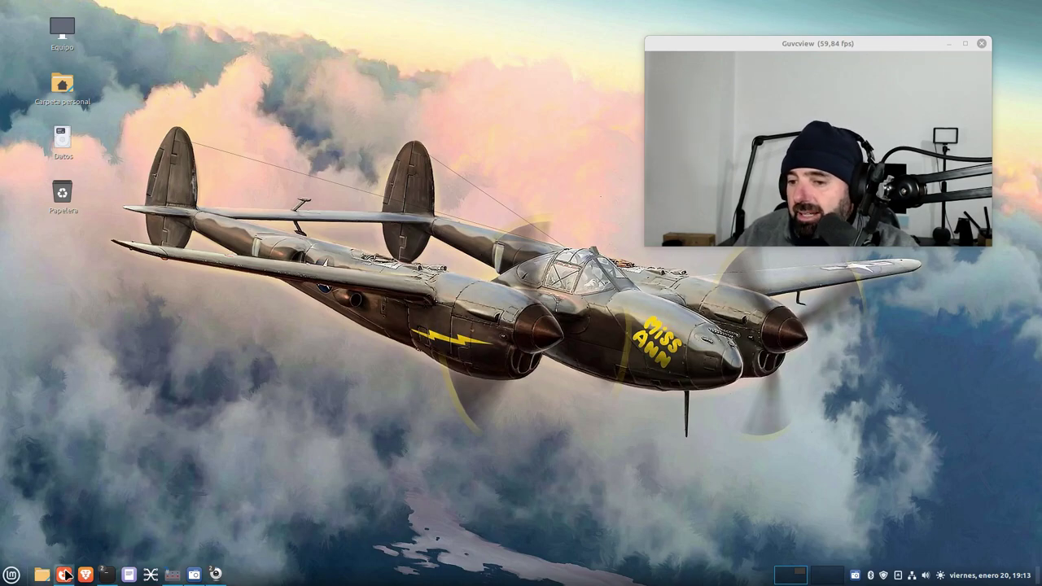
pyautogui.scroll(-5, 150, 261)
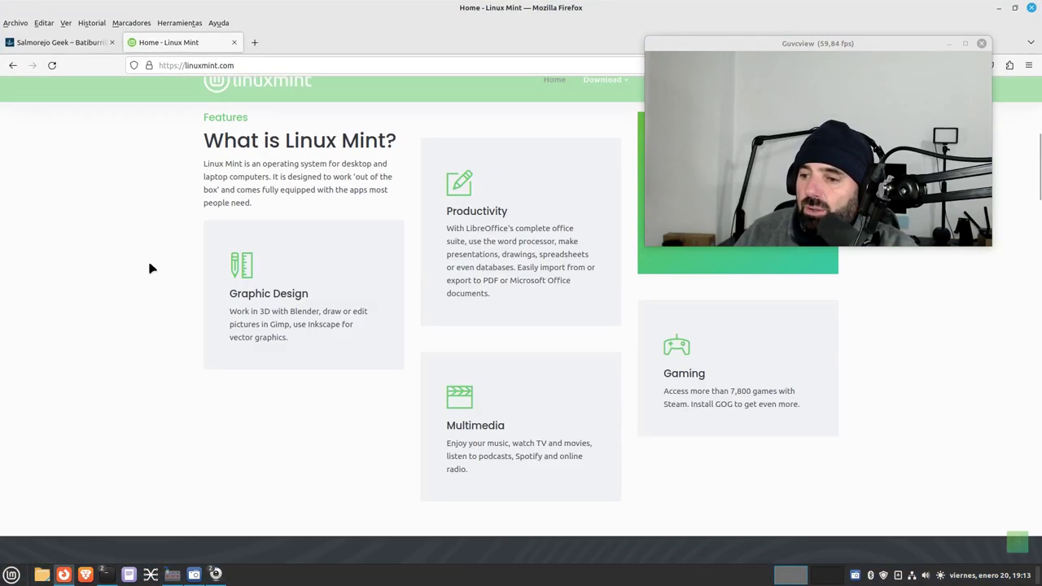
pyautogui.scroll(5, 150, 261)
pyautogui.click(57, 45)
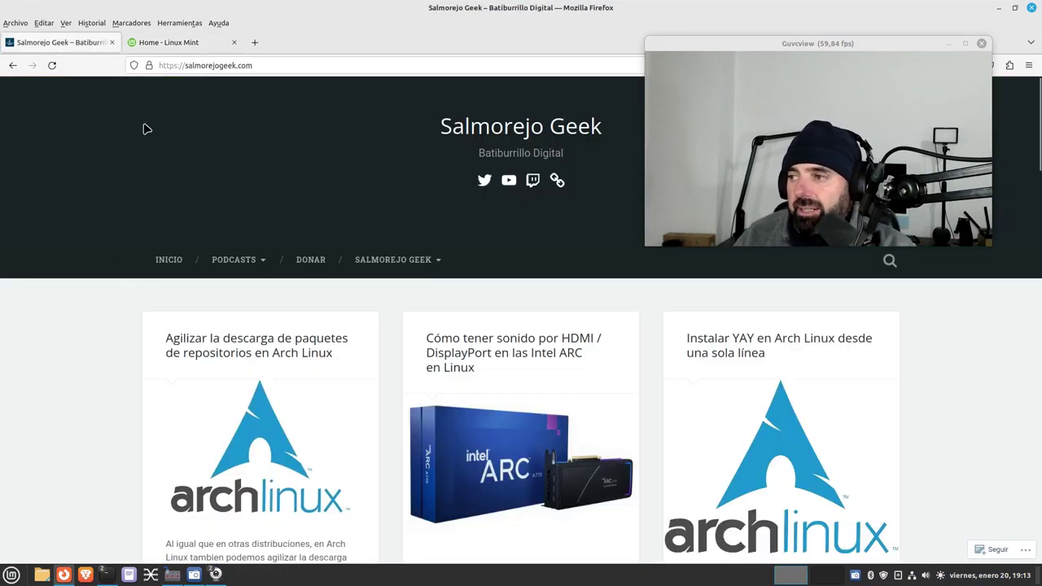
pyautogui.click(184, 49)
# - Move the Guvcview webcam window nearer the screen's edge, bring up the Salmorejo Geek tab and minimize Firefox
pyautogui.moveTo(881, 45); pyautogui.dragTo(982, 21)
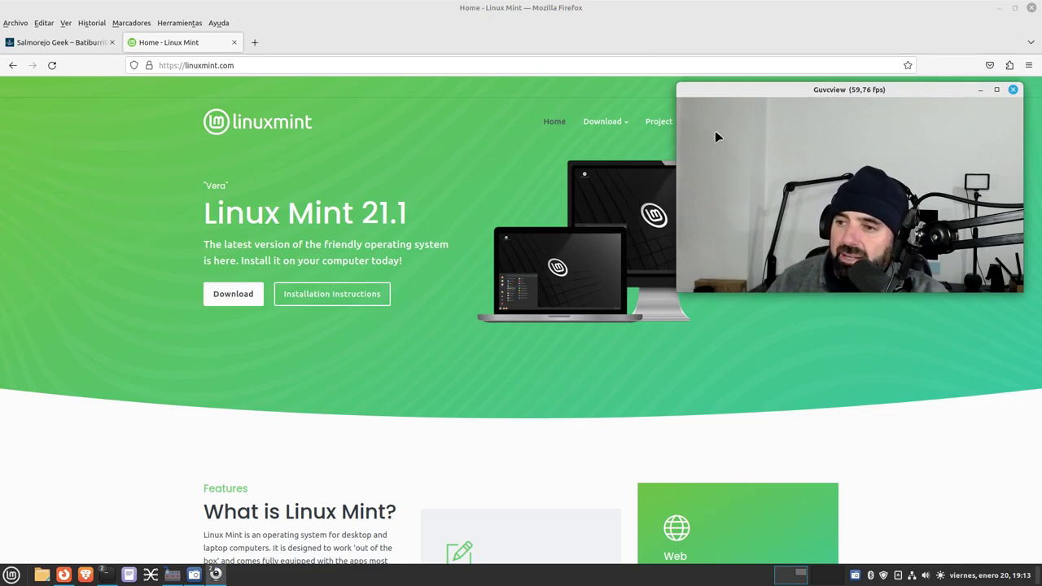
pyautogui.moveTo(820, 96); pyautogui.dragTo(825, 72)
pyautogui.click(58, 42)
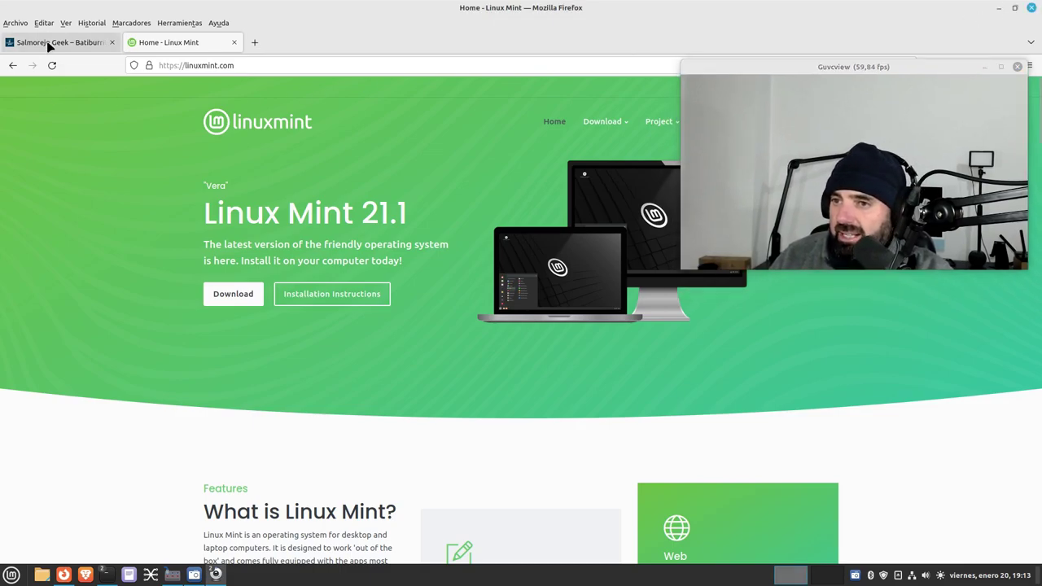
pyautogui.click(999, 7)
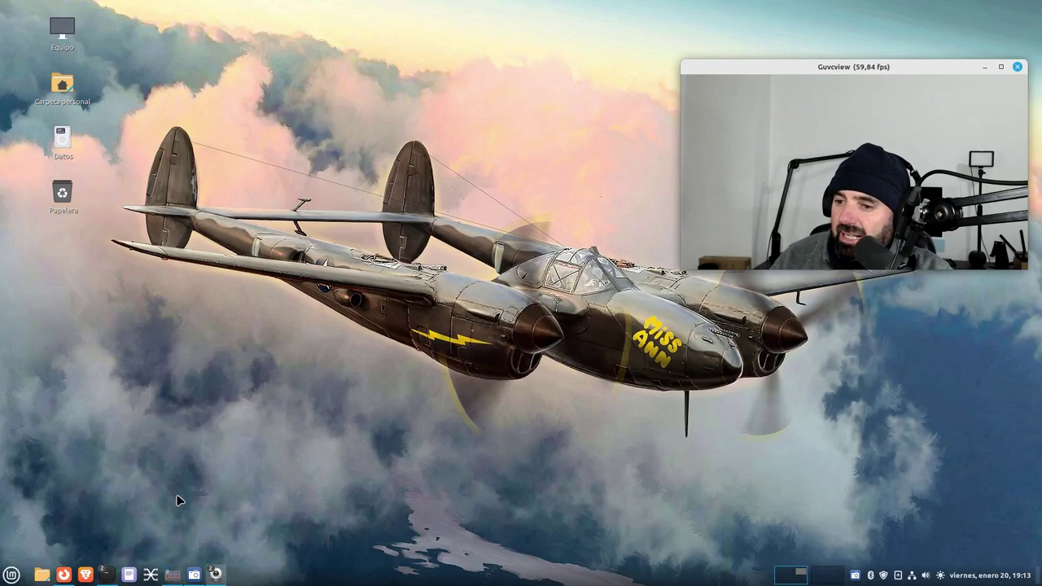
# - Open the home folder in the file manager, reposition its window and enlarge it
pyautogui.click(42, 575)
pyautogui.moveTo(373, 94); pyautogui.dragTo(344, 89)
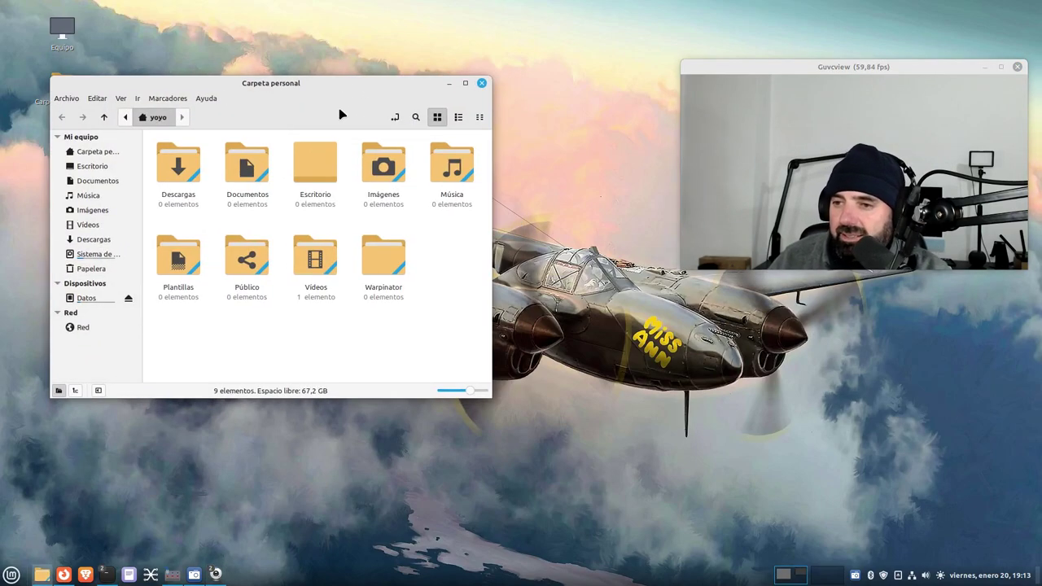
pyautogui.moveTo(483, 396); pyautogui.dragTo(527, 443)
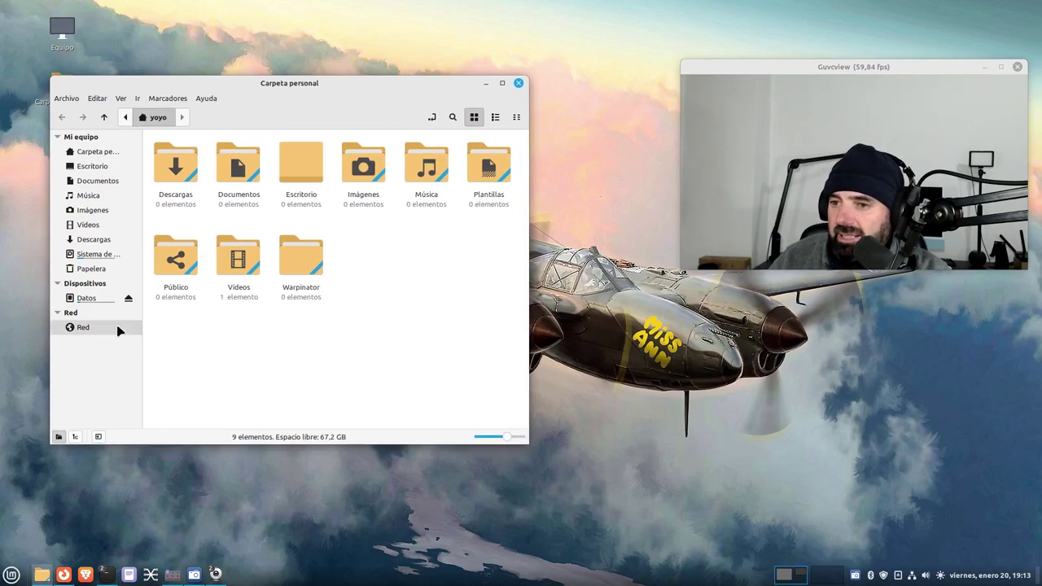
# - Navigate from the root of the file system to the /etc/apt/keyrings folder
pyautogui.click(91, 256)
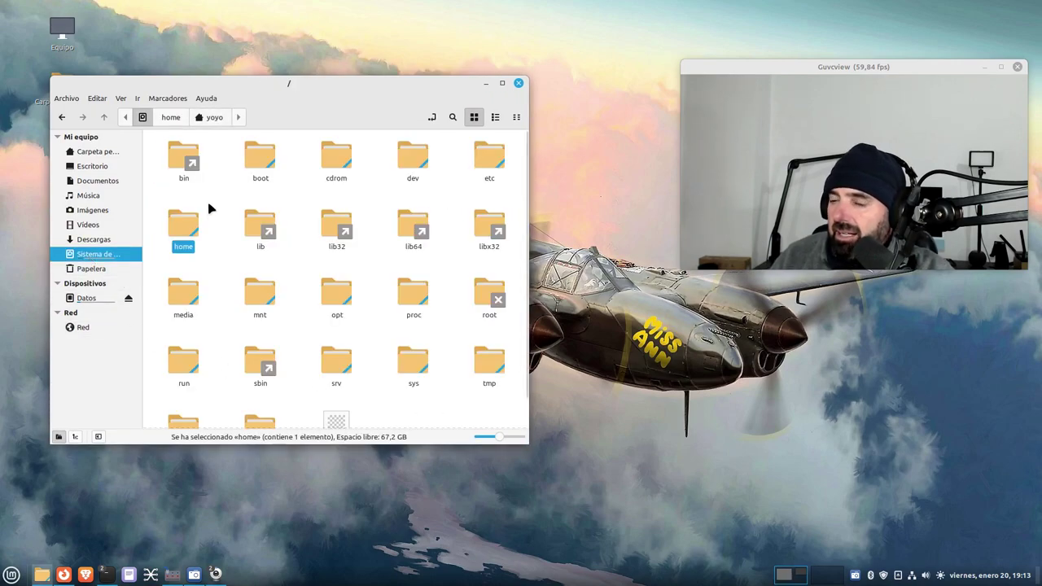
pyautogui.doubleClick(492, 168)
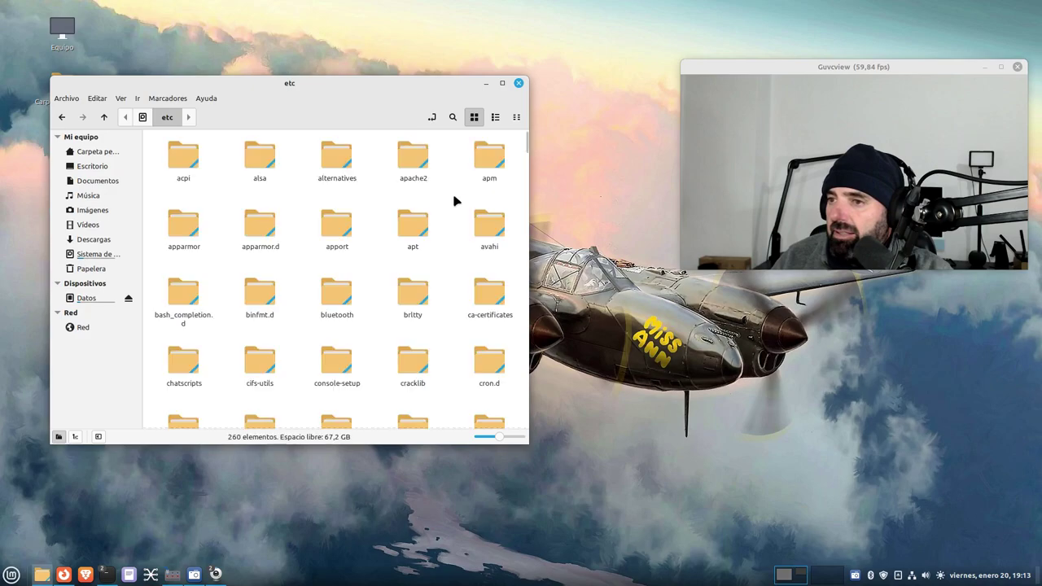
pyautogui.doubleClick(409, 249)
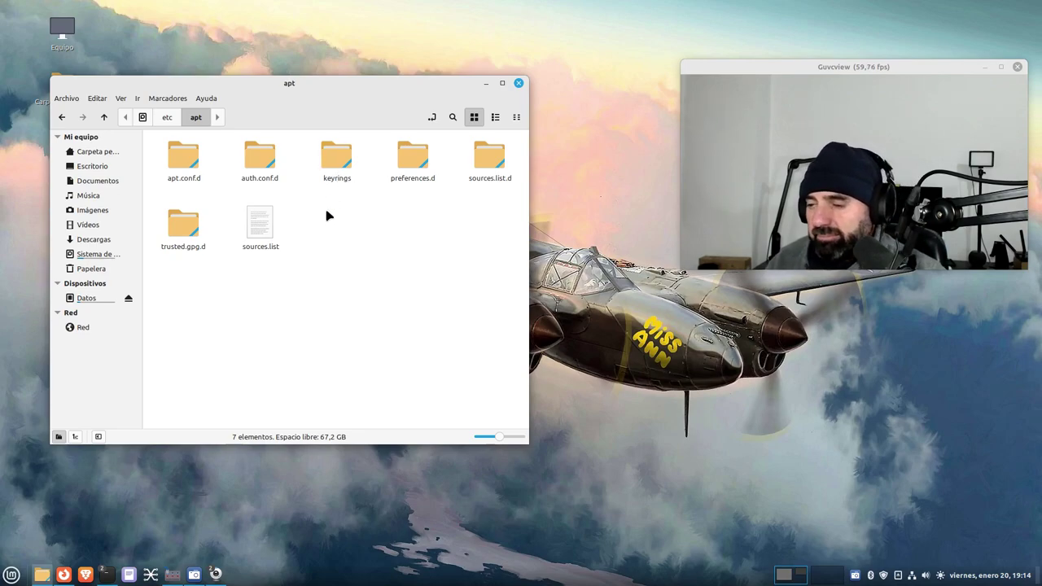
pyautogui.doubleClick(333, 162)
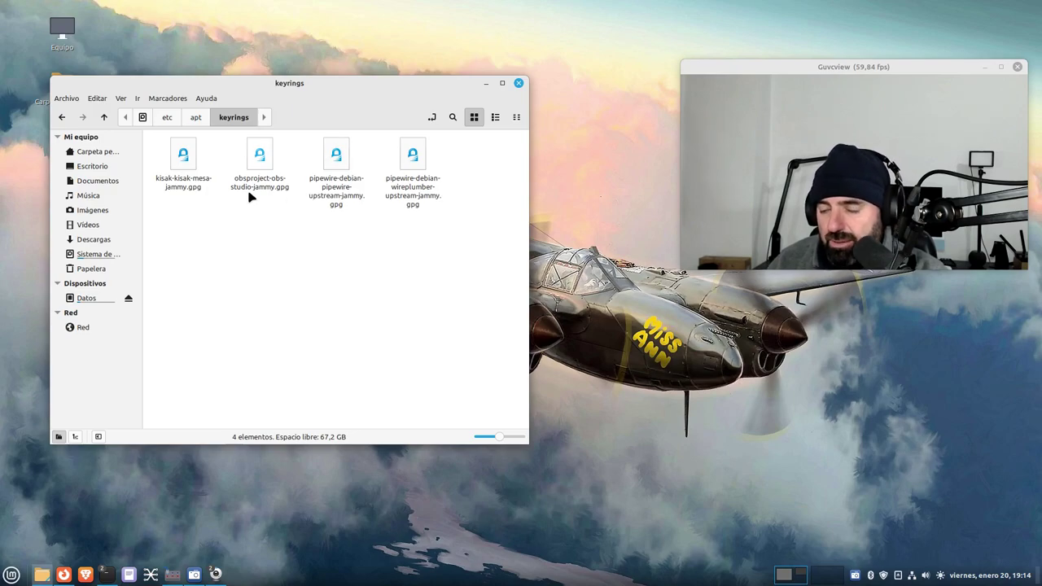
# - Go through the kisak-mesa, obs-studio, pipewire and wireplumber .gpg key files in the keyrings folder, and clear the selection
pyautogui.click(346, 196)
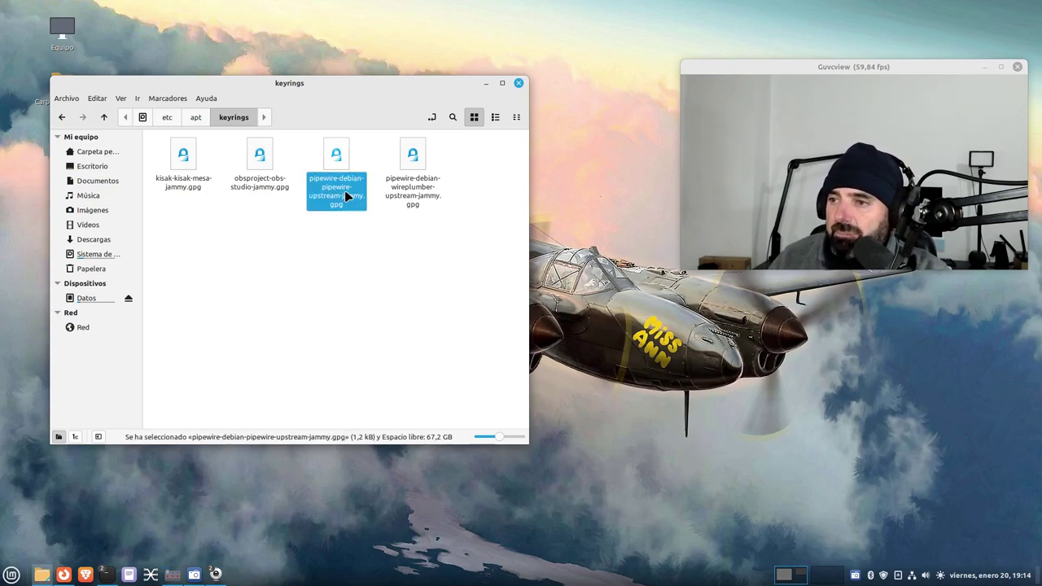
pyautogui.click(421, 199)
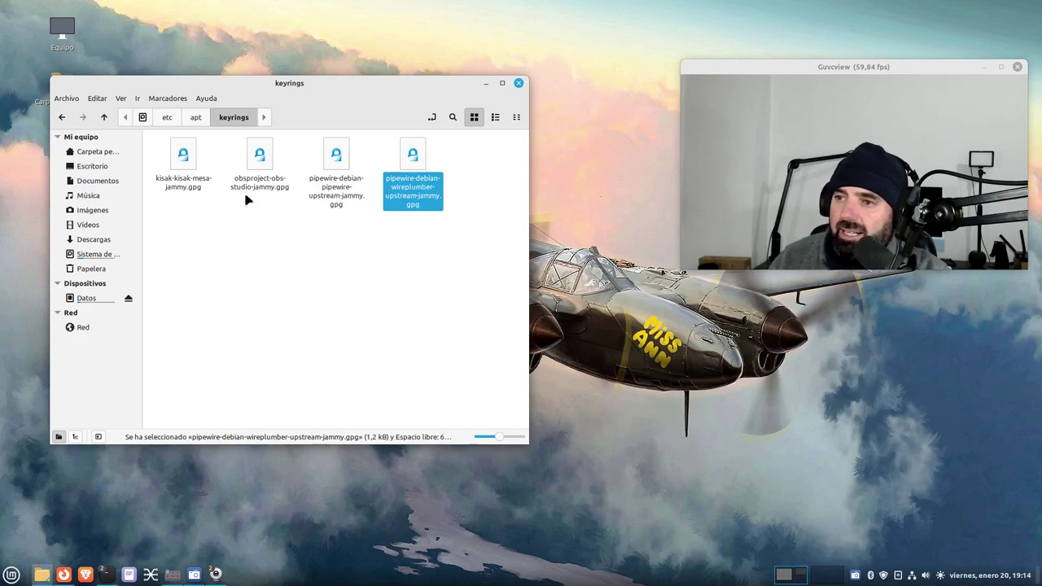
pyautogui.click(183, 157)
pyautogui.click(260, 167)
pyautogui.click(336, 163)
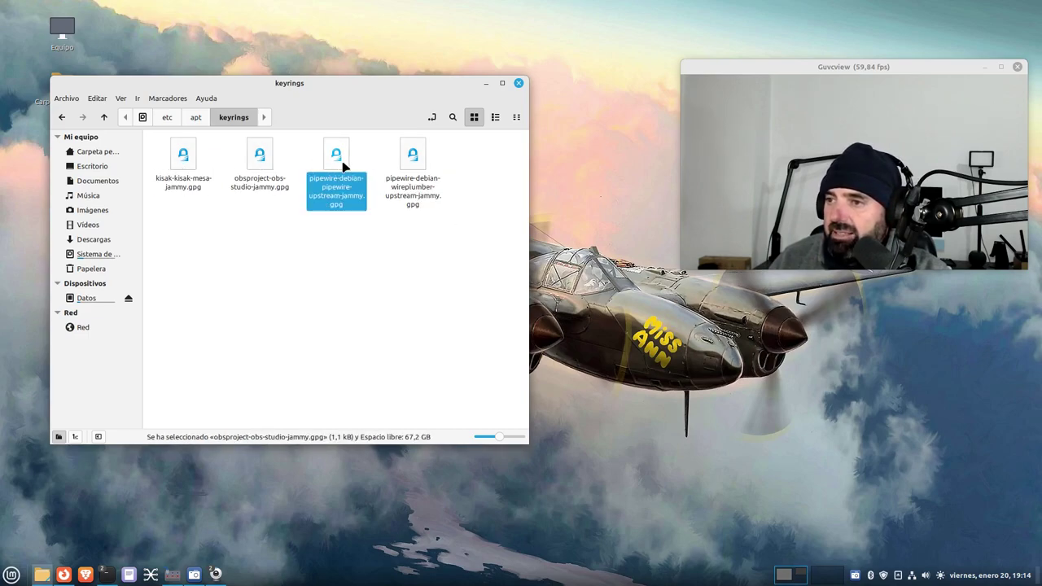
pyautogui.click(413, 167)
pyautogui.click(393, 227)
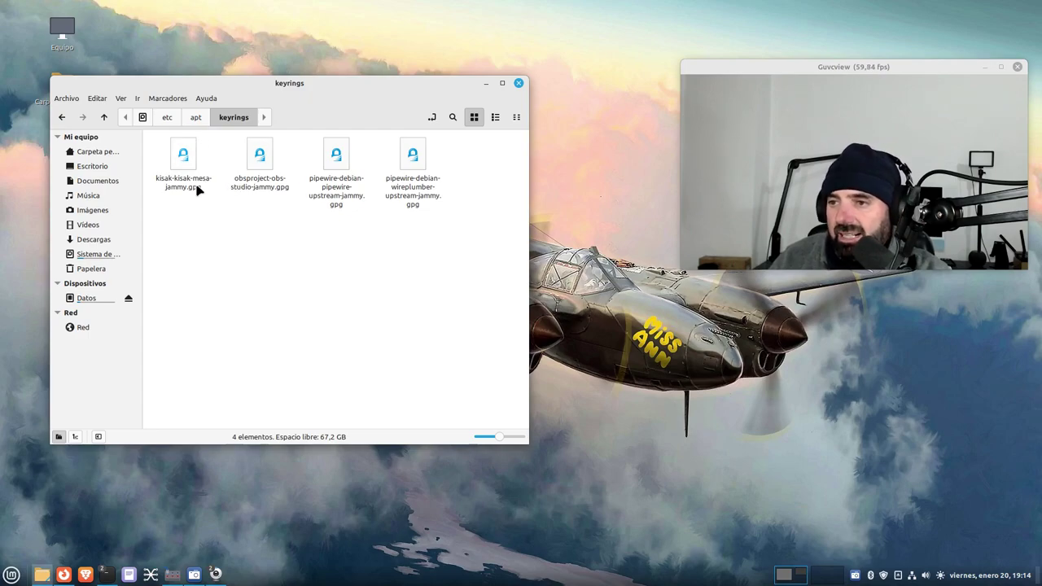
# - Open the sources.list.d folder in /etc/apt and look over its repository list files, closing the file manager when finished
pyautogui.click(190, 122)
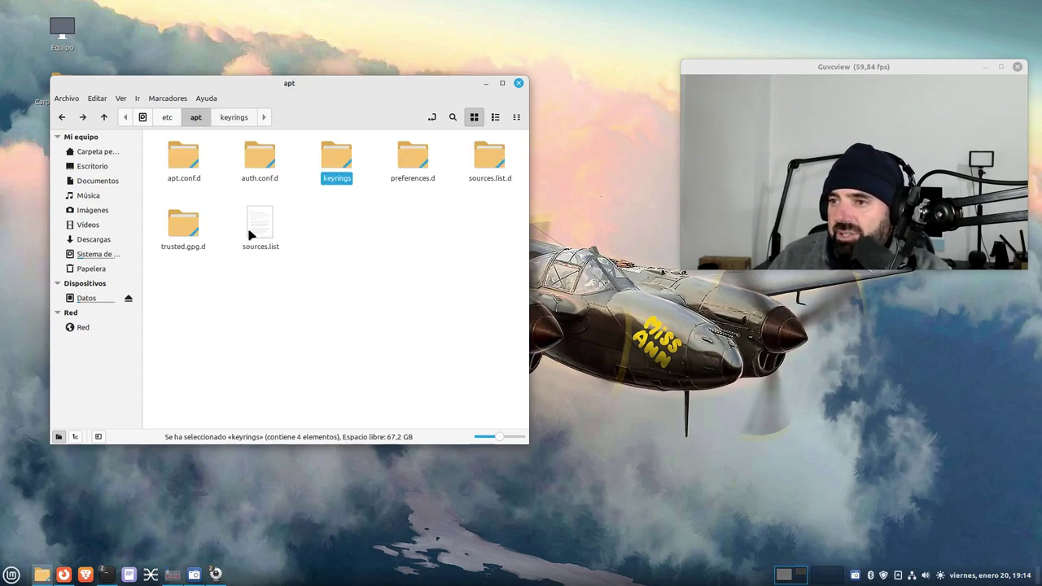
pyautogui.click(391, 263)
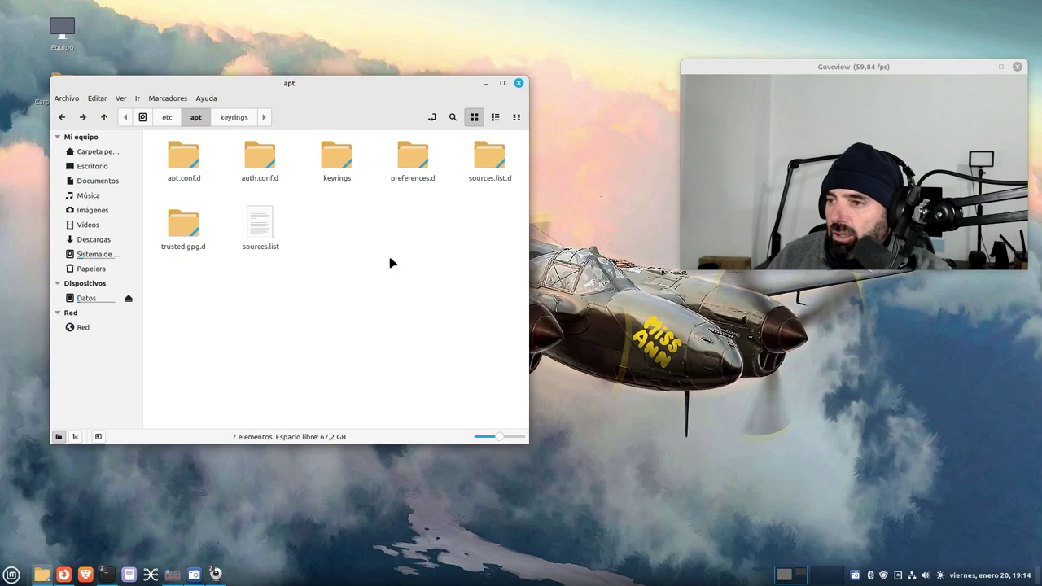
pyautogui.doubleClick(494, 162)
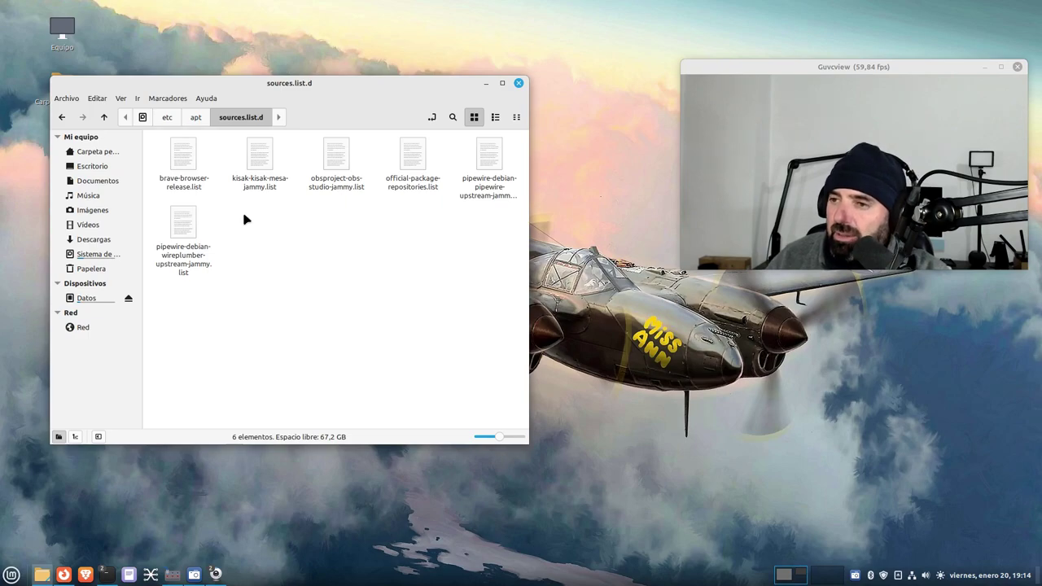
pyautogui.click(266, 158)
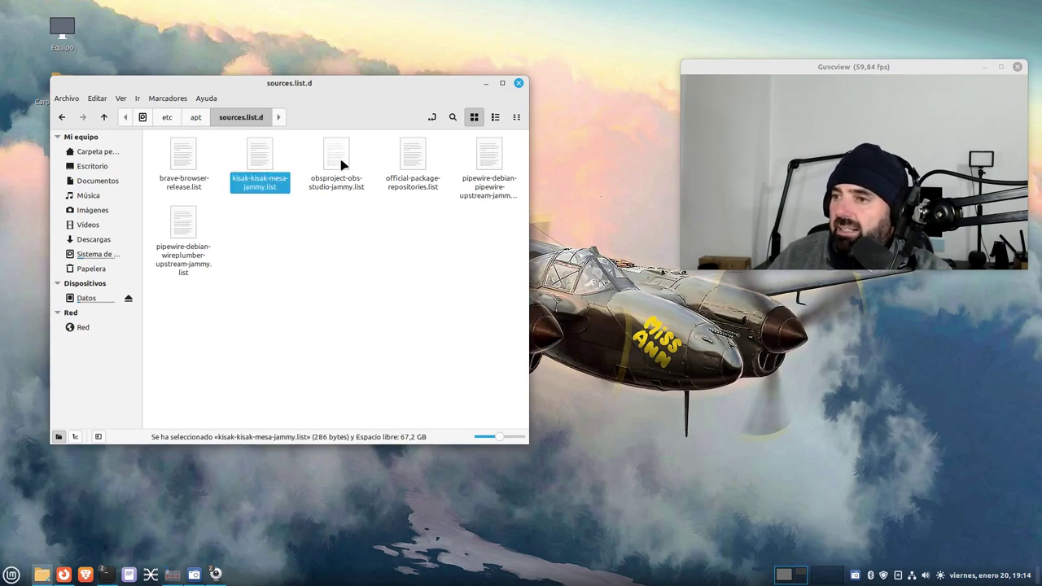
pyautogui.click(410, 157)
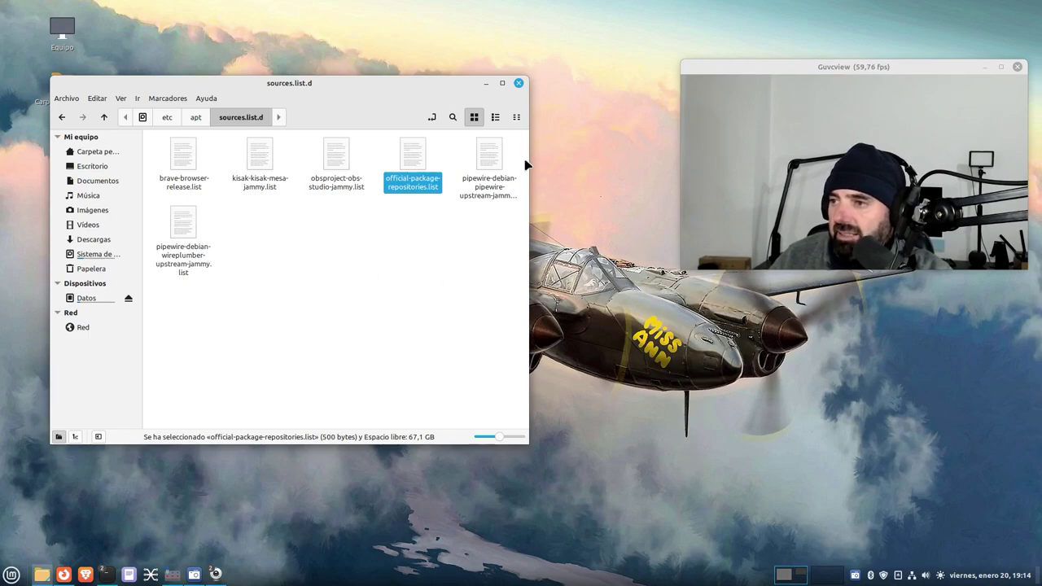
pyautogui.click(490, 151)
pyautogui.click(185, 230)
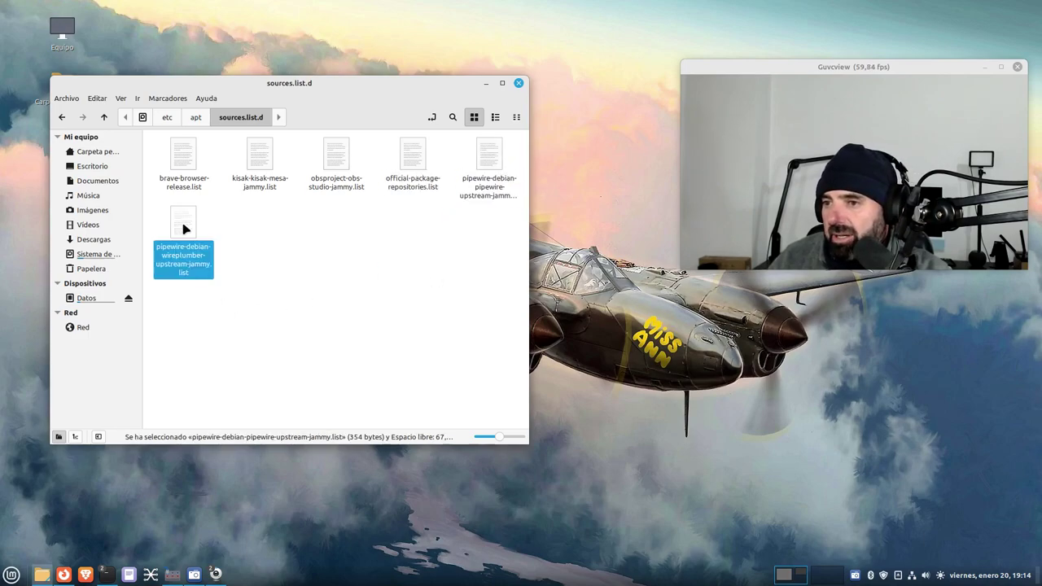
pyautogui.click(518, 85)
# - Switch to Firefox, move the webcam window off the blog's header and search Salmorejo Geek for "pipewire ubuntu"
pyautogui.click(64, 574)
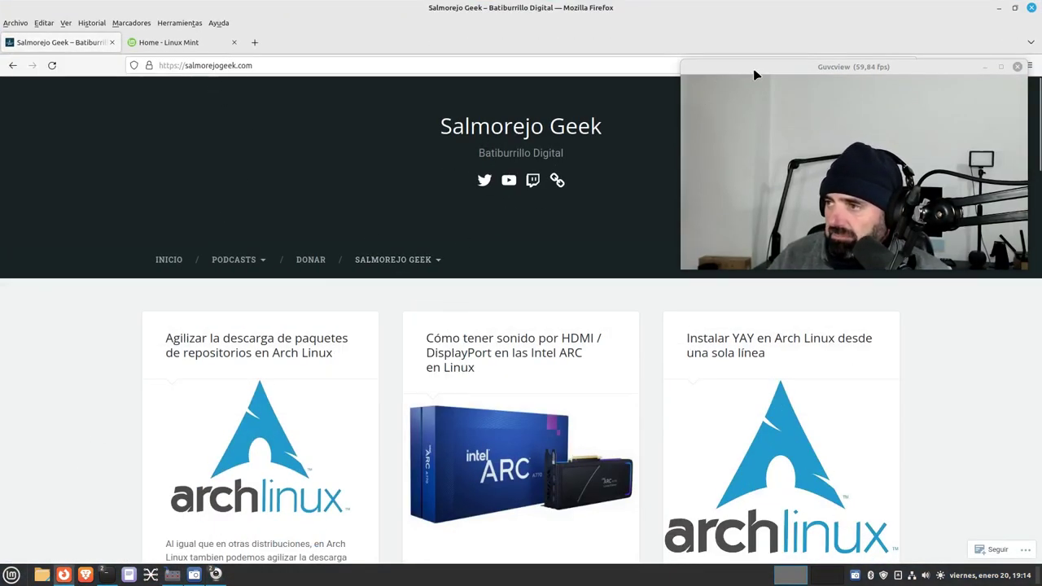
pyautogui.moveTo(753, 75); pyautogui.dragTo(798, 365)
pyautogui.click(890, 262)
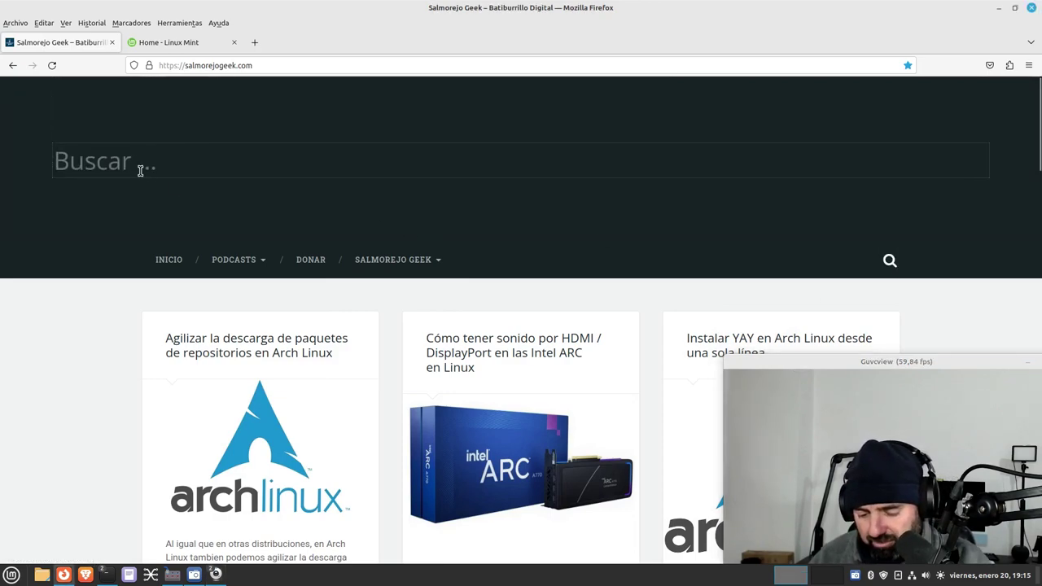
pyautogui.write('pipewire ubu')
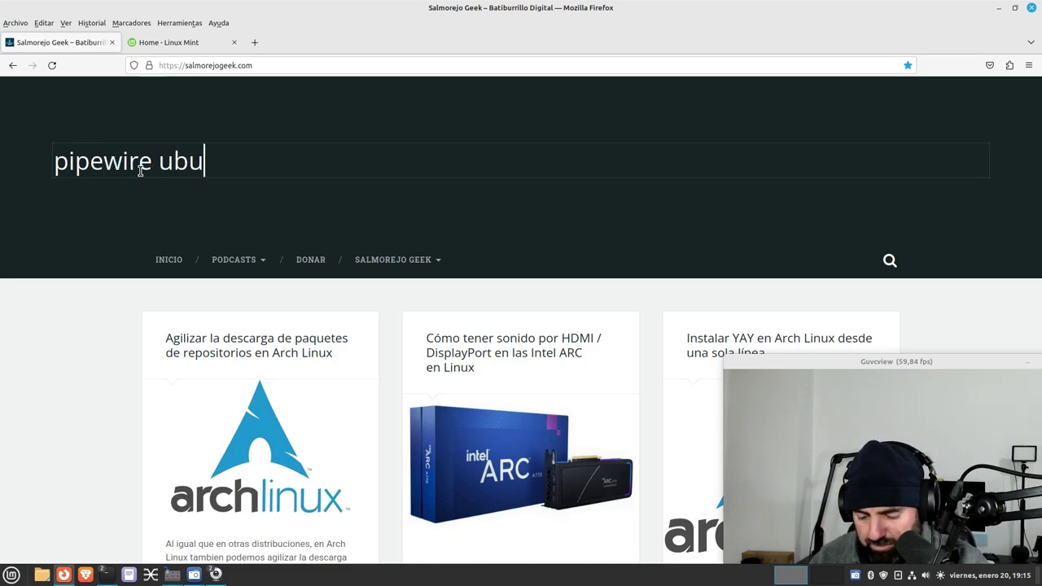
pyautogui.write('ntu')
pyautogui.press('Return')
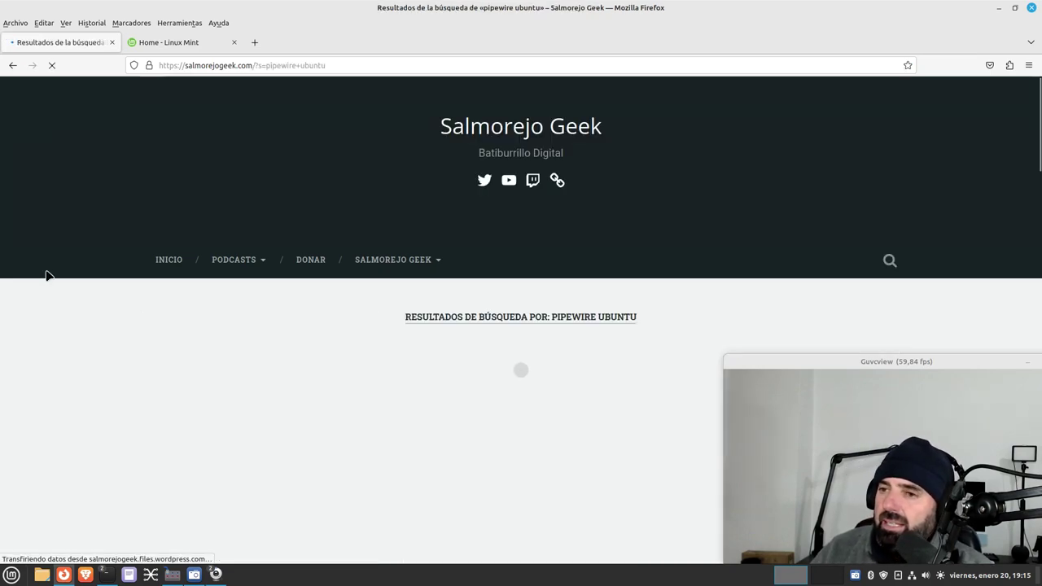
# - Open the article on installing PipeWire and WirePlumber in Ubuntu 20.04.4 LTS and read through to the optional Carla and Qjackctl section
pyautogui.scroll(-3, 103, 285)
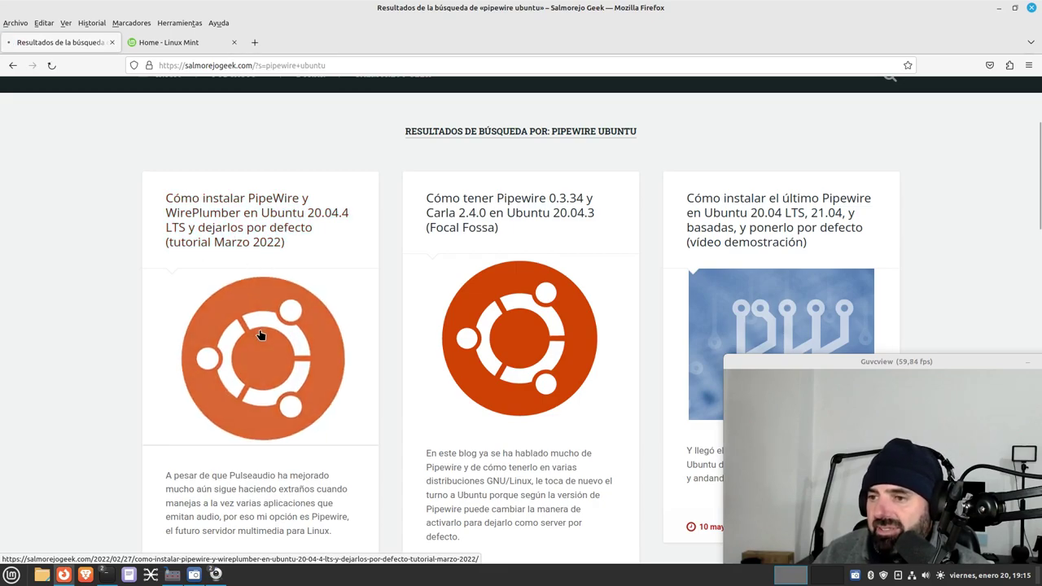
pyautogui.click(193, 297)
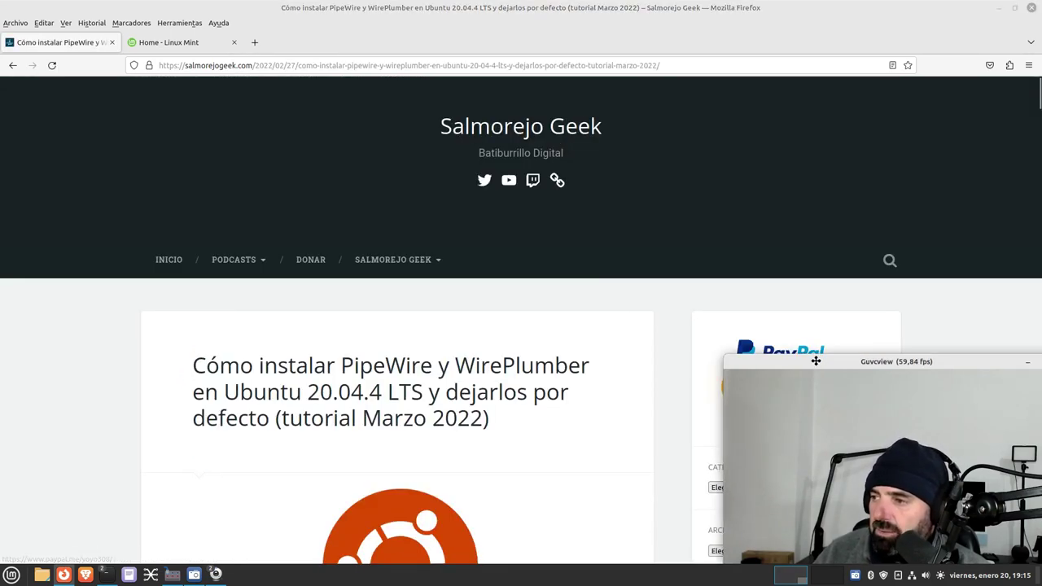
pyautogui.moveTo(820, 355); pyautogui.dragTo(792, 217)
pyautogui.scroll(-9, 115, 263)
pyautogui.scroll(-9, 114, 263)
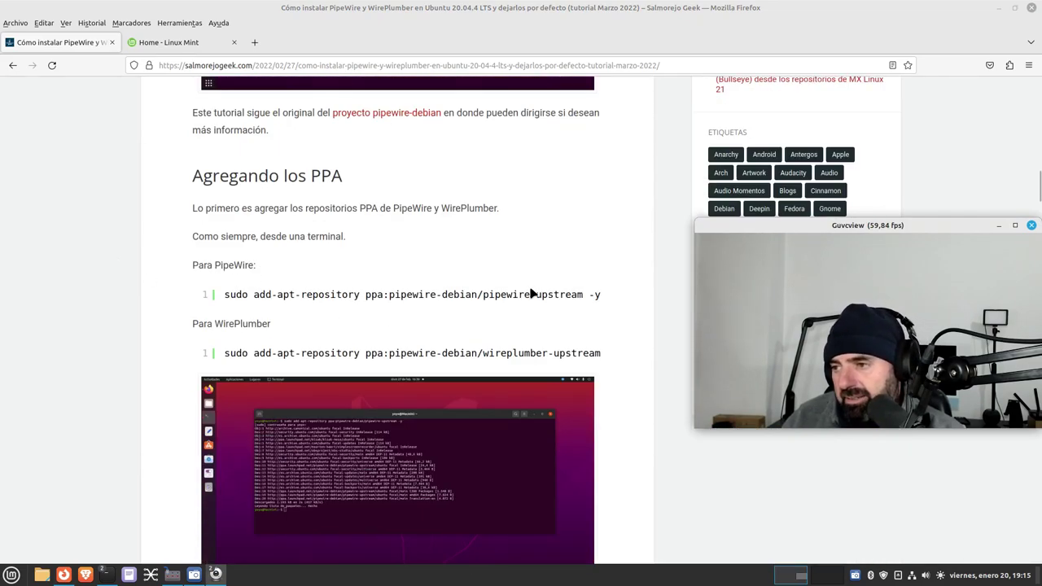
pyautogui.scroll(-9, 574, 293)
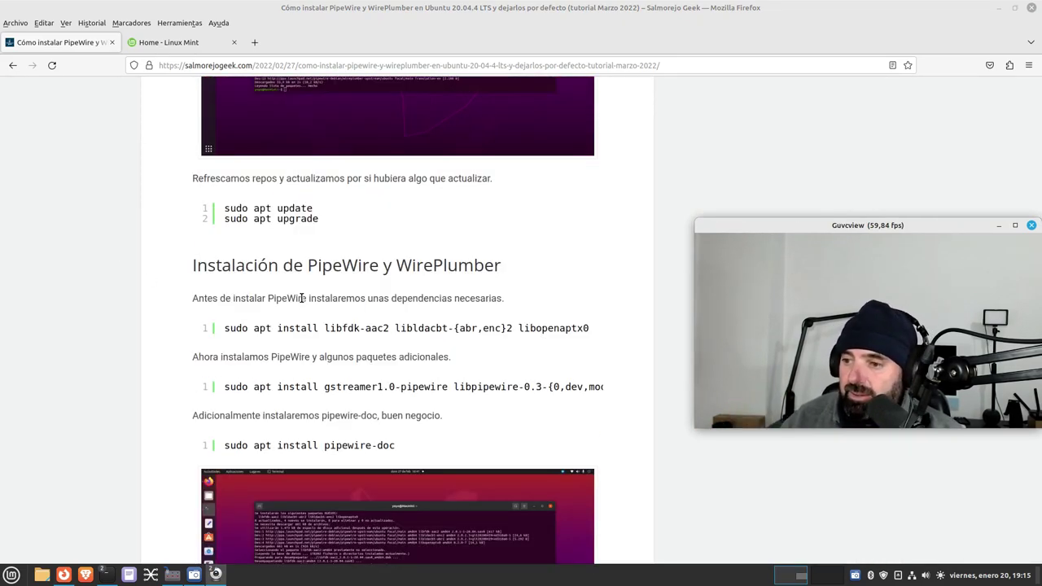
pyautogui.scroll(-15, 181, 281)
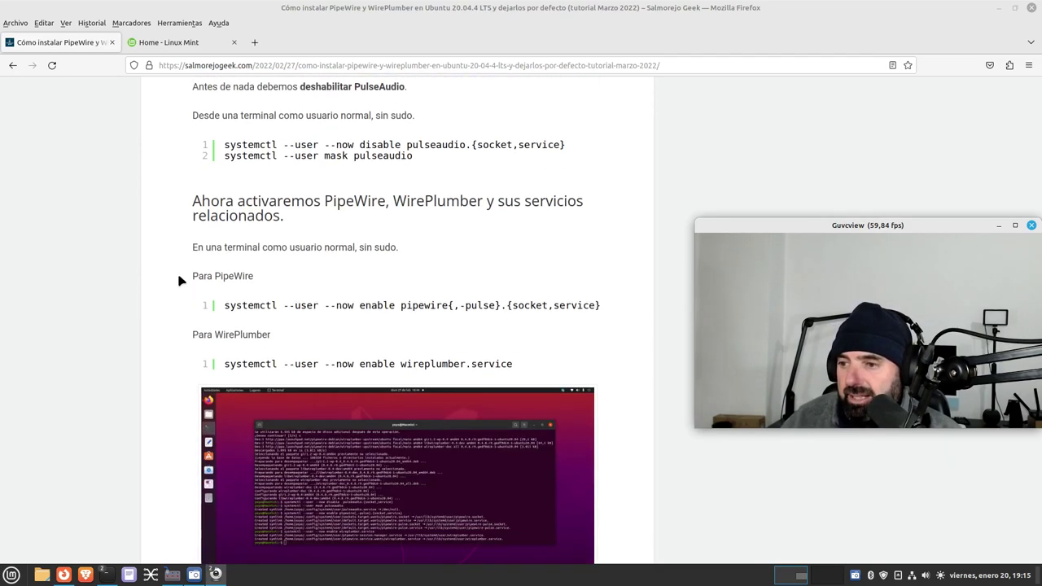
pyautogui.scroll(-9, 180, 281)
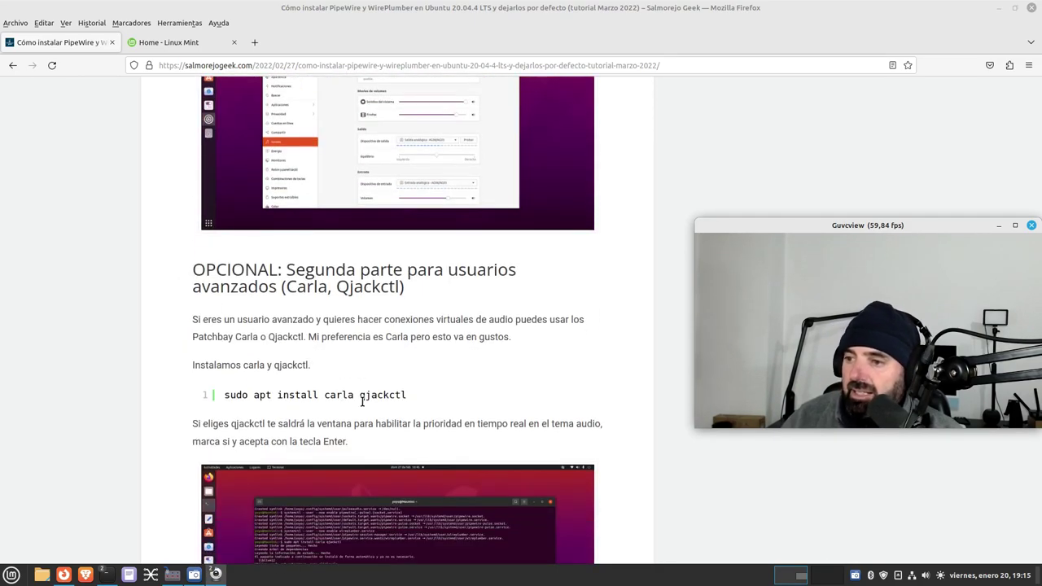
# - Highlight "carla qjackctl" in the article's install command, and switch from Firefox to the Software Manager
pyautogui.moveTo(409, 398); pyautogui.dragTo(321, 397)
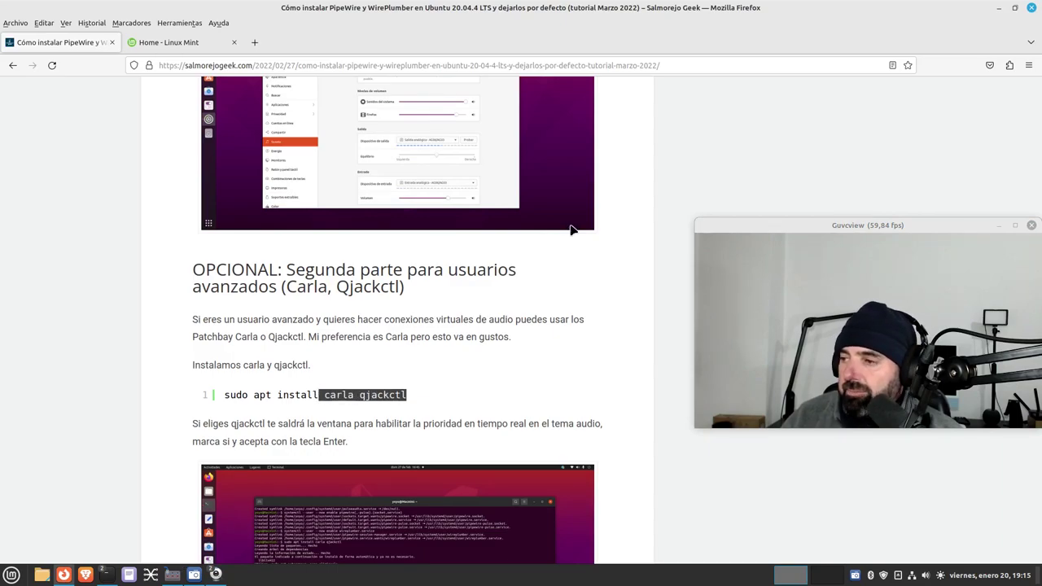
pyautogui.click(998, 10)
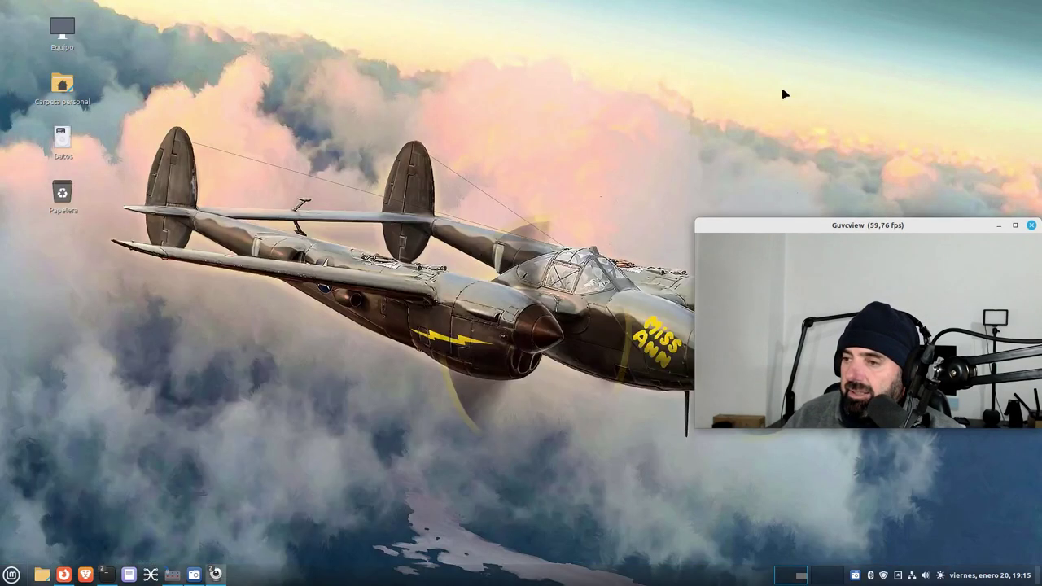
pyautogui.click(11, 577)
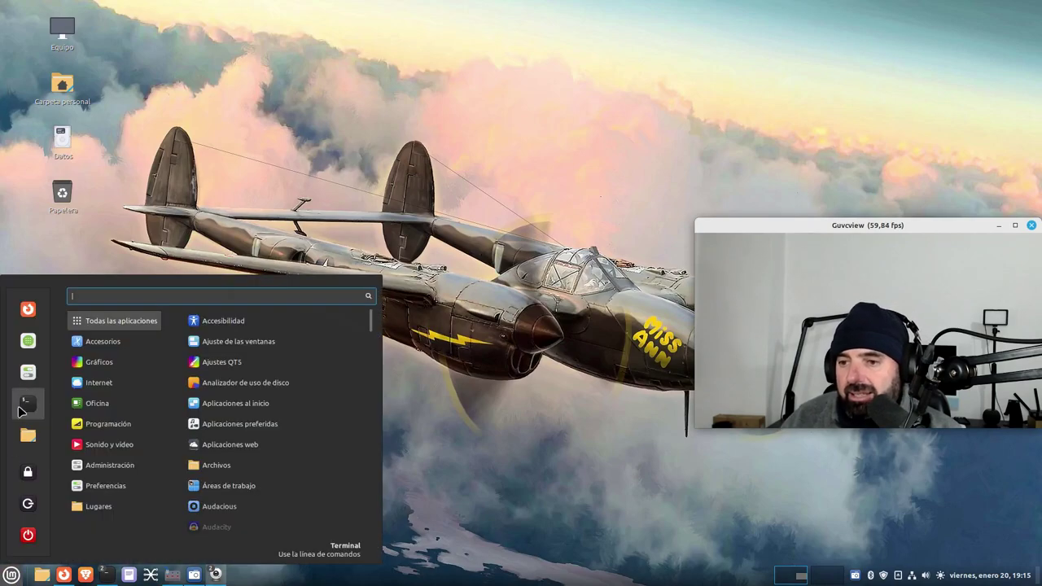
pyautogui.click(27, 343)
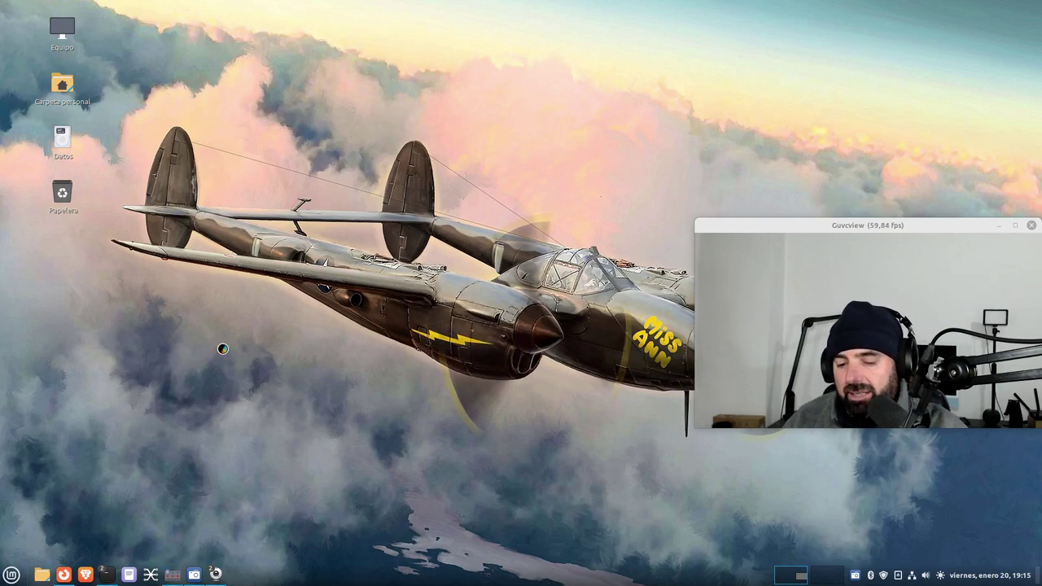
# - Search for "helvum", open its details page and look over the connections in the running Helvum patchbay, minimizing it when finished
pyautogui.moveTo(538, 112); pyautogui.dragTo(439, 110)
pyautogui.click(610, 106)
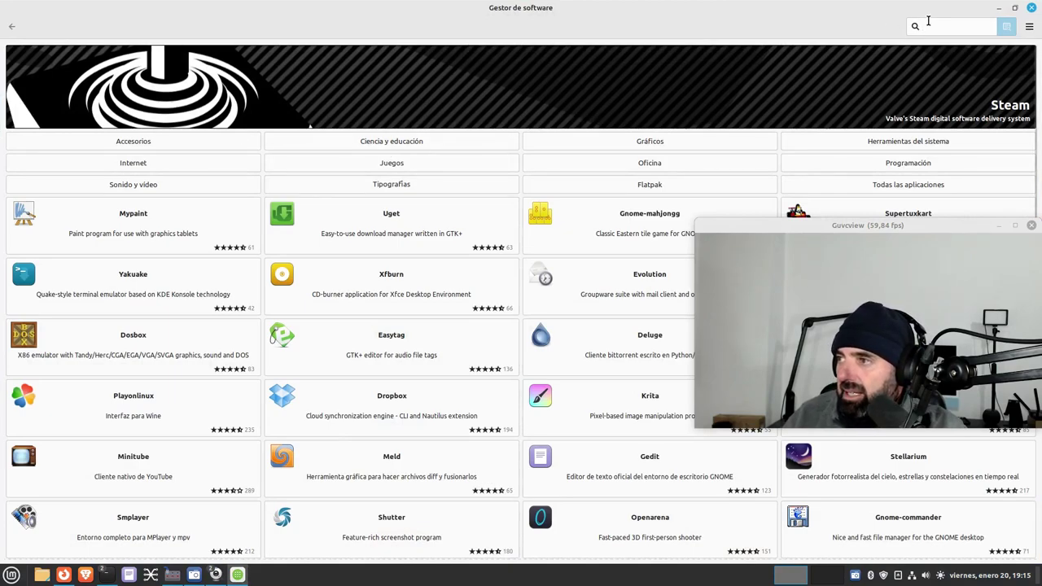
pyautogui.write('helvum')
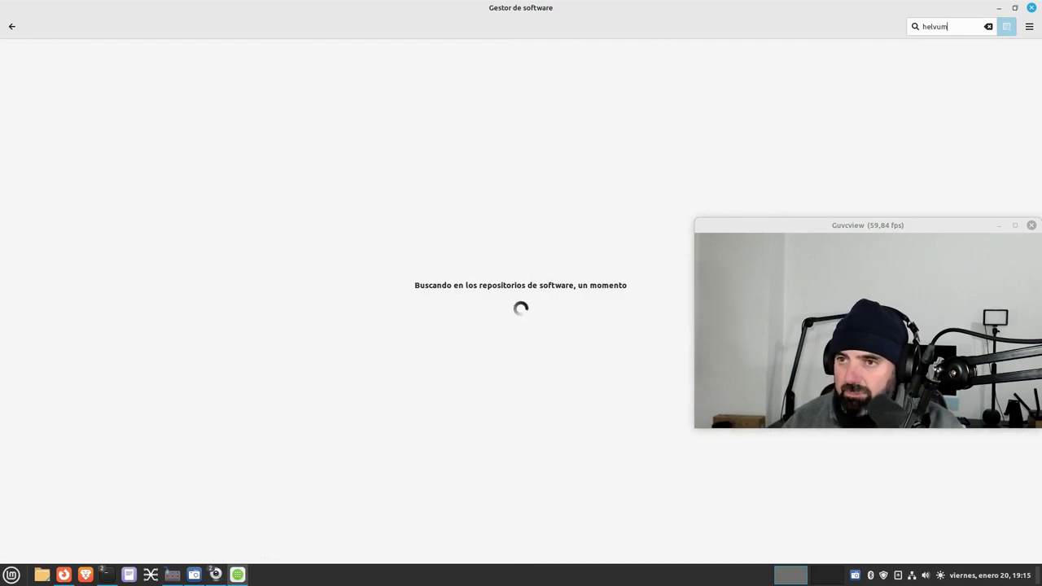
pyautogui.click(49, 72)
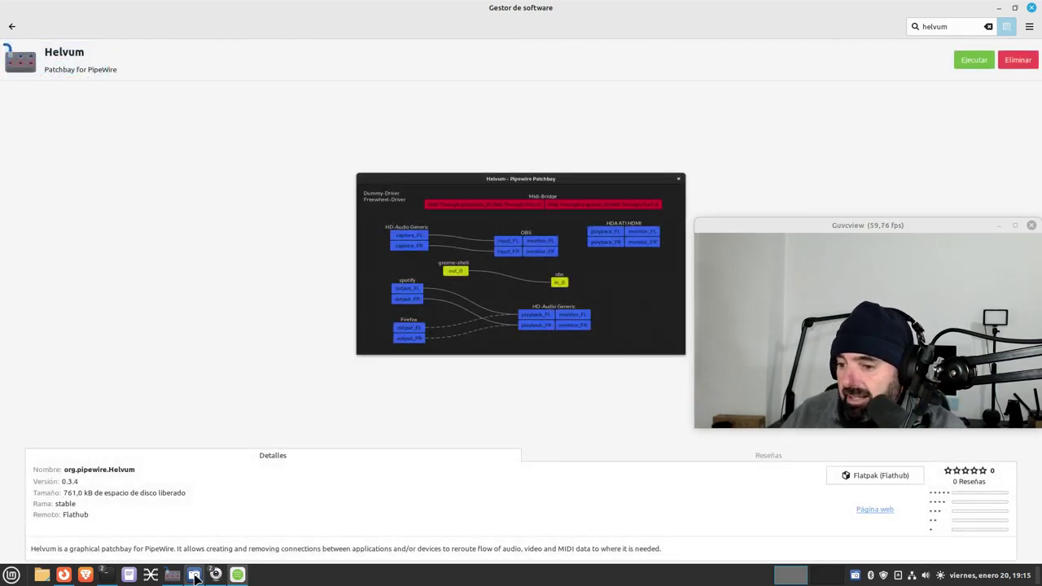
pyautogui.click(194, 576)
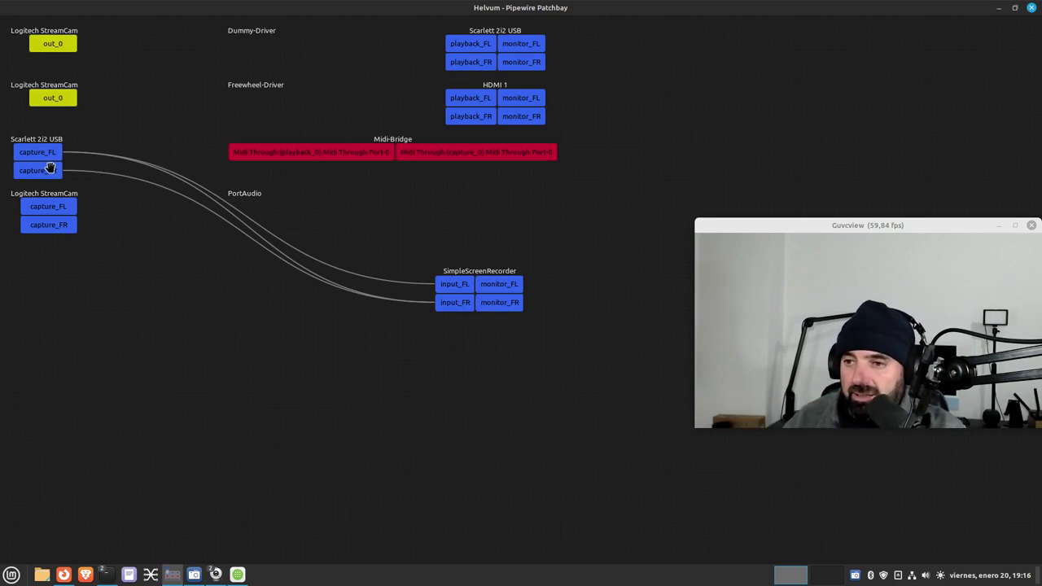
pyautogui.click(999, 10)
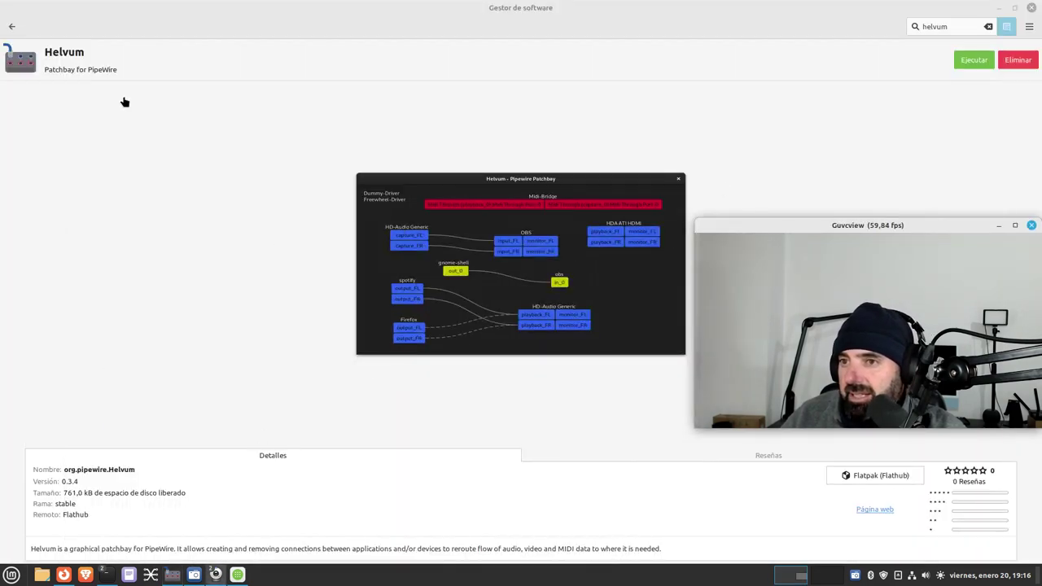
# - Search the Software Manager for "qpw" and open the details of the system package version of Qpwgraph
pyautogui.click(957, 26)
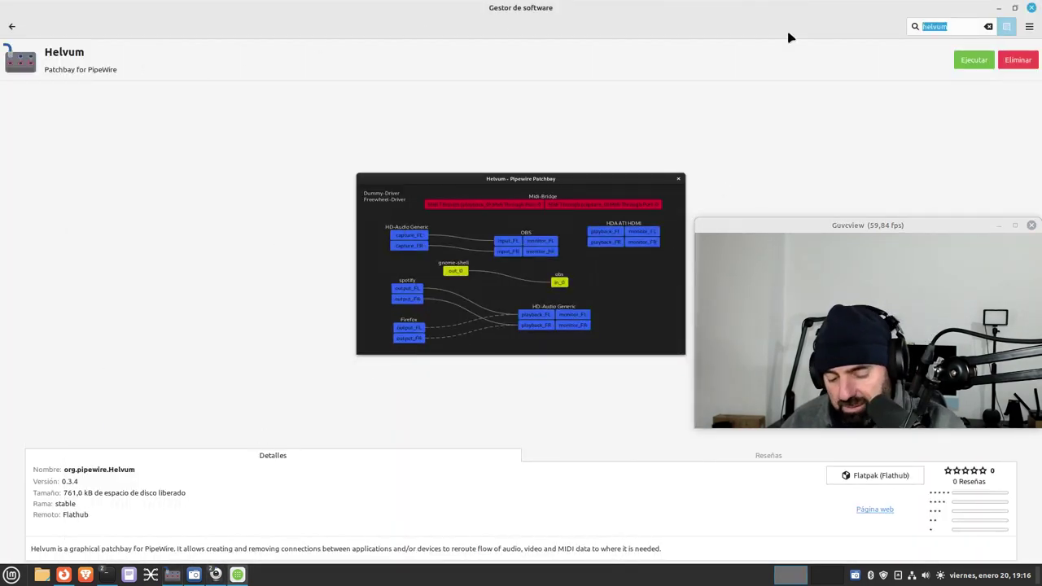
pyautogui.write('qpw')
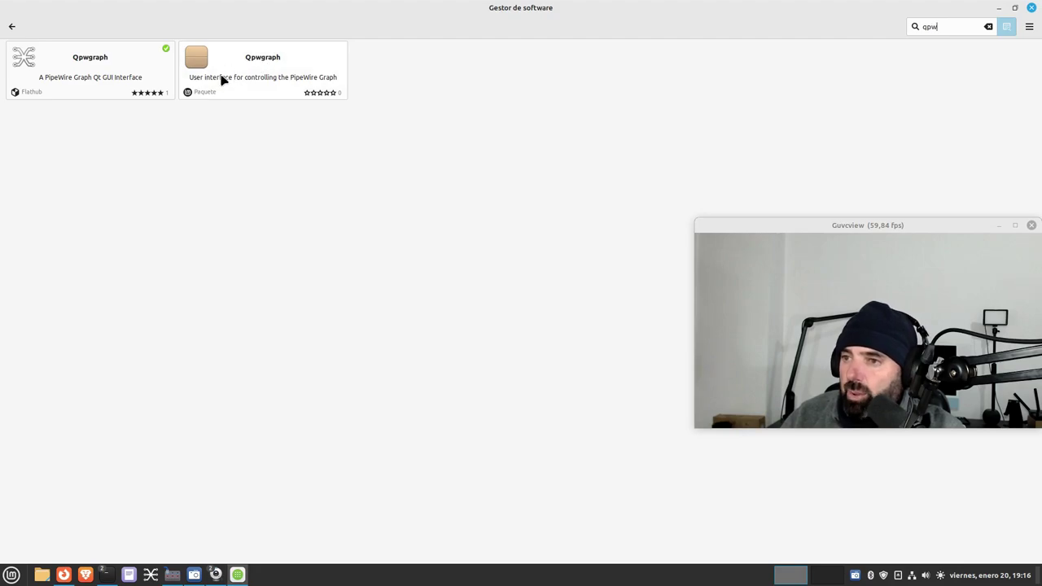
pyautogui.click(263, 73)
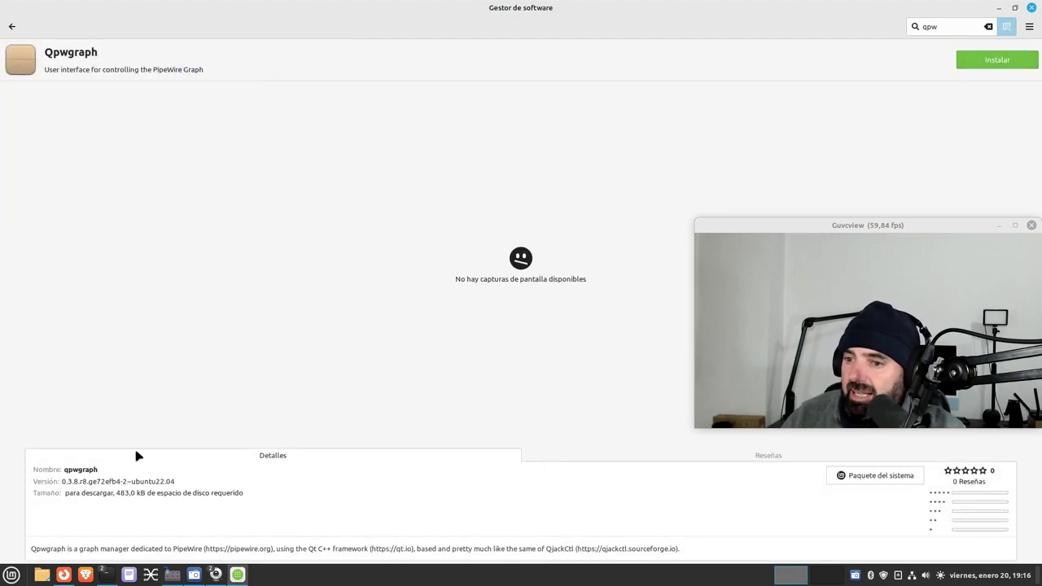